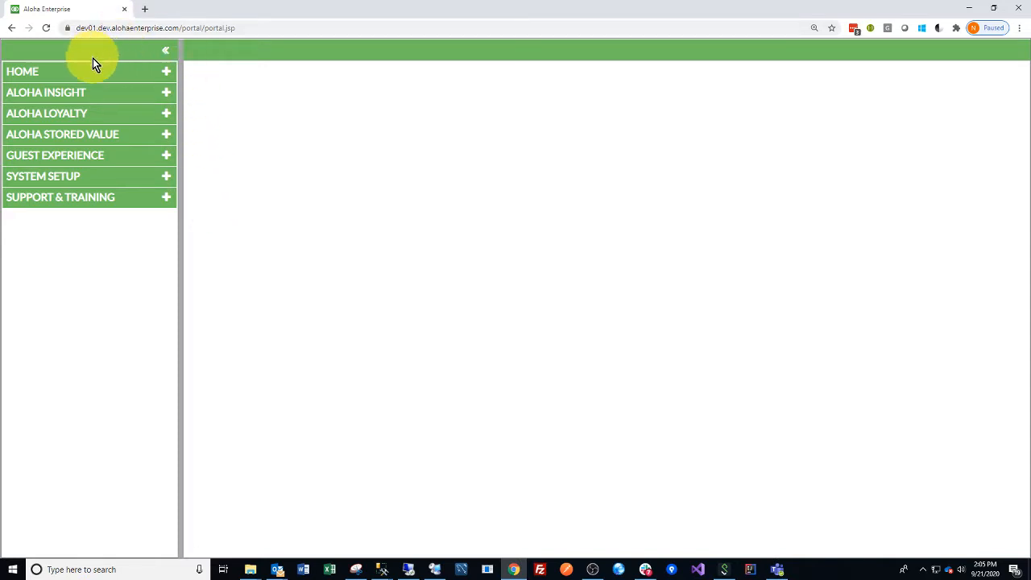
- Open the Aloha Loyalty Company Settings for editing and show the company-defined member fields
{"action": "left_click", "coordinate": [167, 114]}
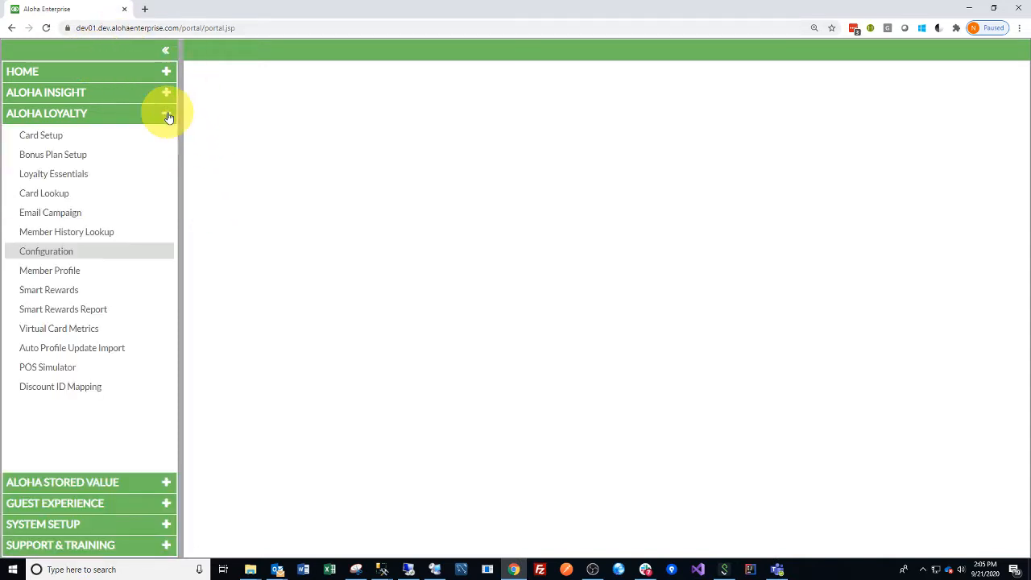
{"action": "left_click", "coordinate": [76, 253]}
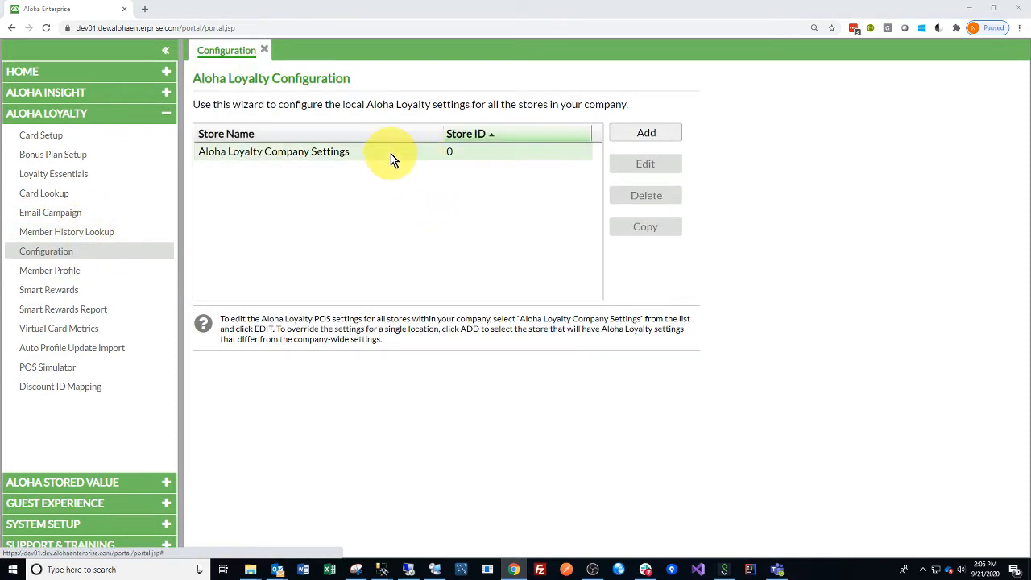
{"action": "left_click", "coordinate": [389, 154]}
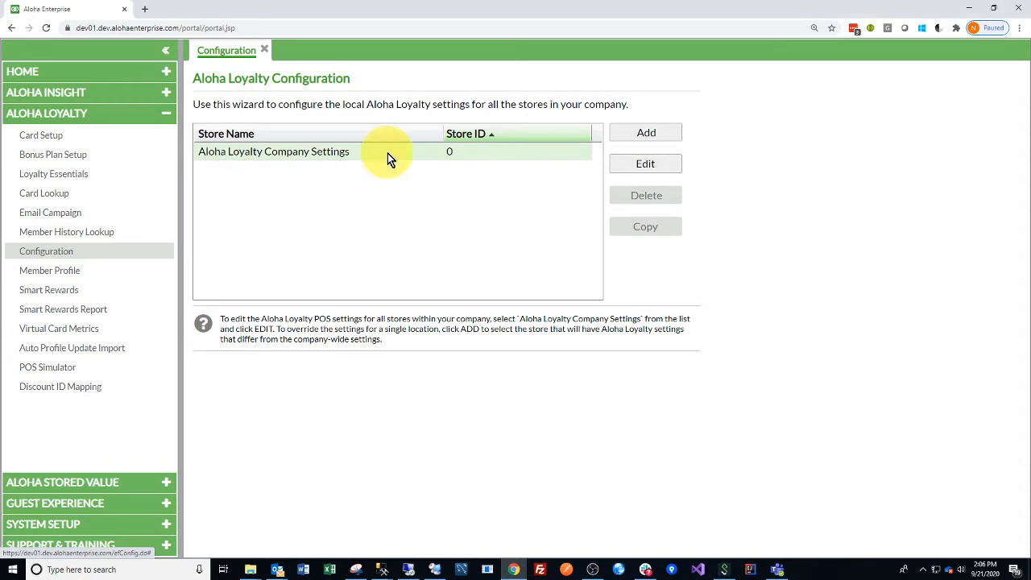
{"action": "double_click", "coordinate": [508, 169]}
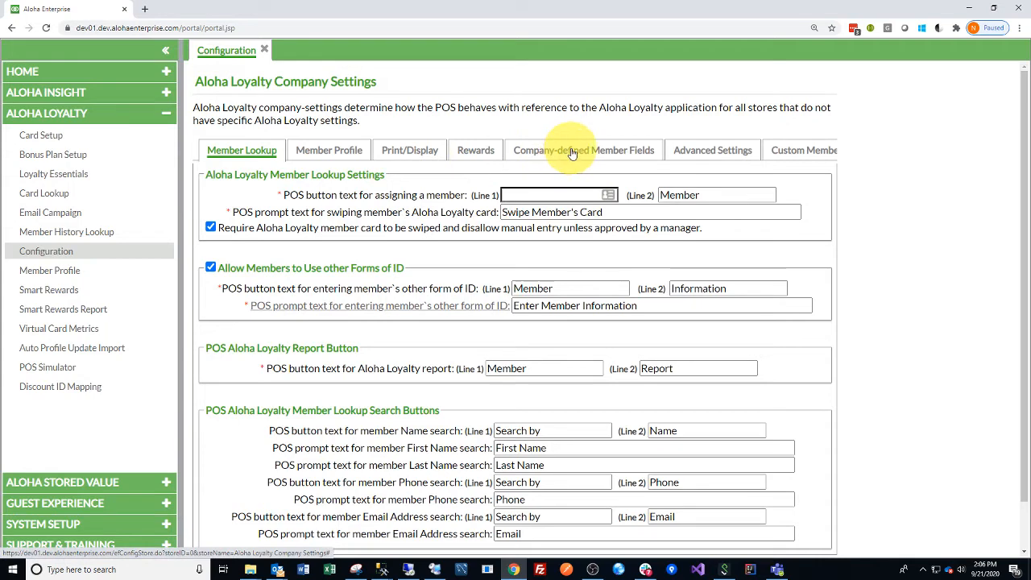
{"action": "left_click", "coordinate": [571, 154]}
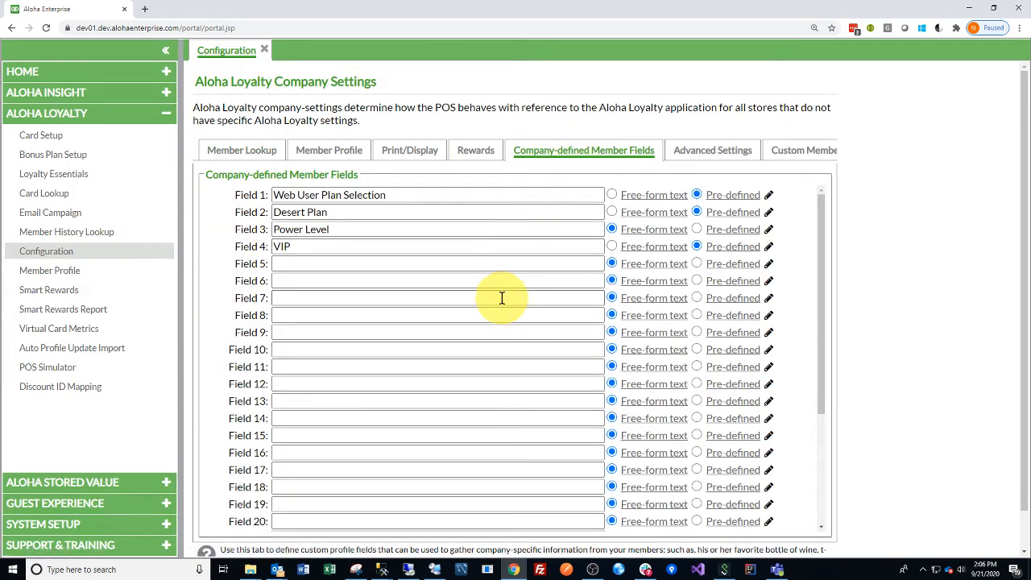
- Name company-defined member Field 30 Holiday and set its answer type to Pre-defined
{"action": "scroll", "coordinate": [501, 298], "scroll_direction": "down", "scroll_amount": 6}
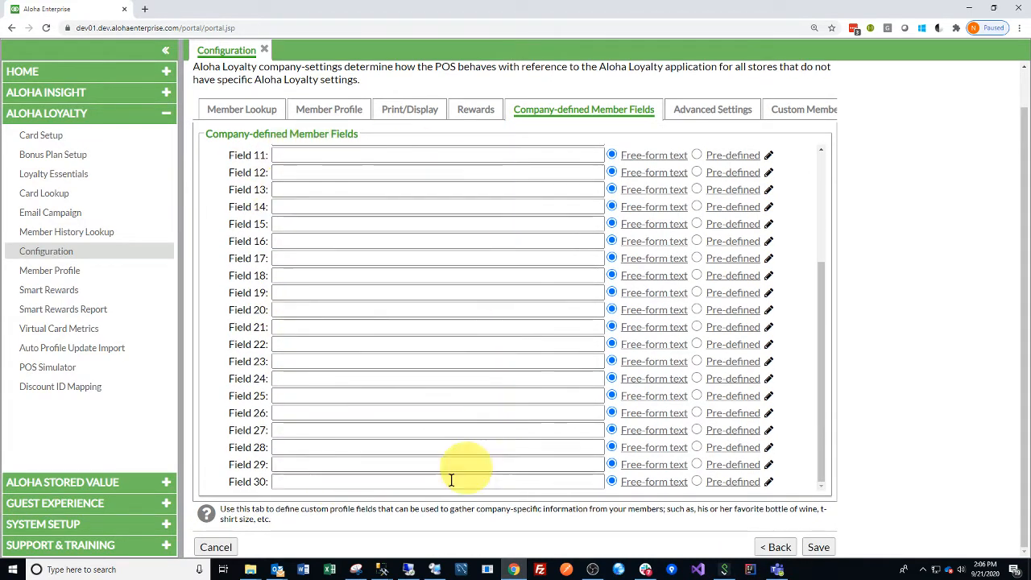
{"action": "left_click", "coordinate": [396, 484]}
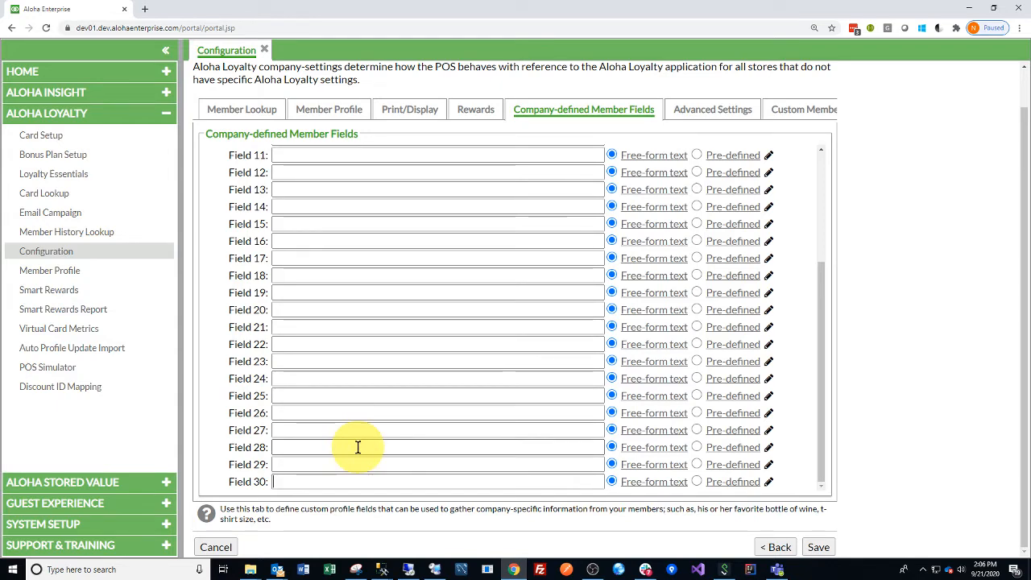
{"action": "type", "text": "Holiday"}
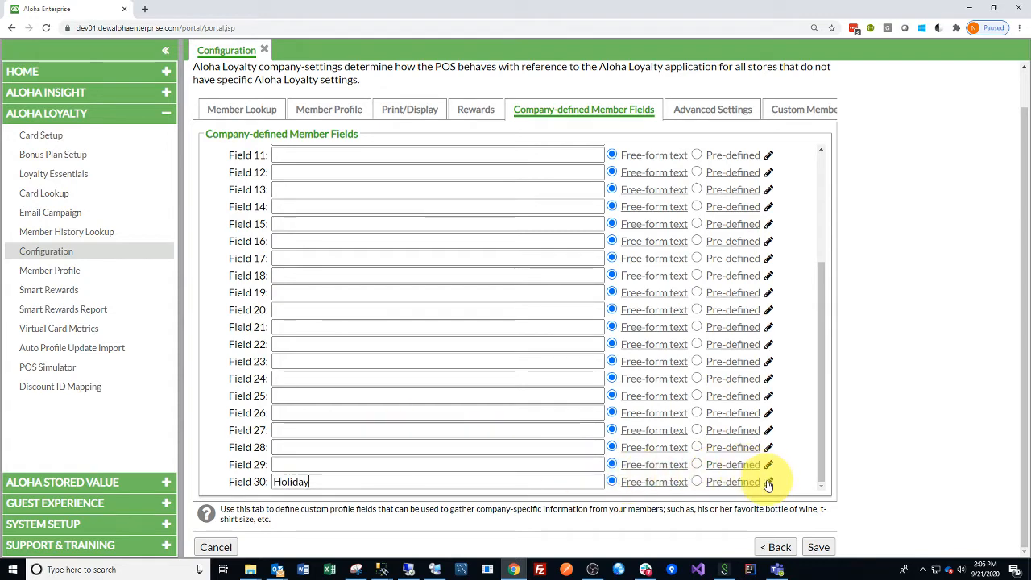
{"action": "left_click", "coordinate": [697, 482]}
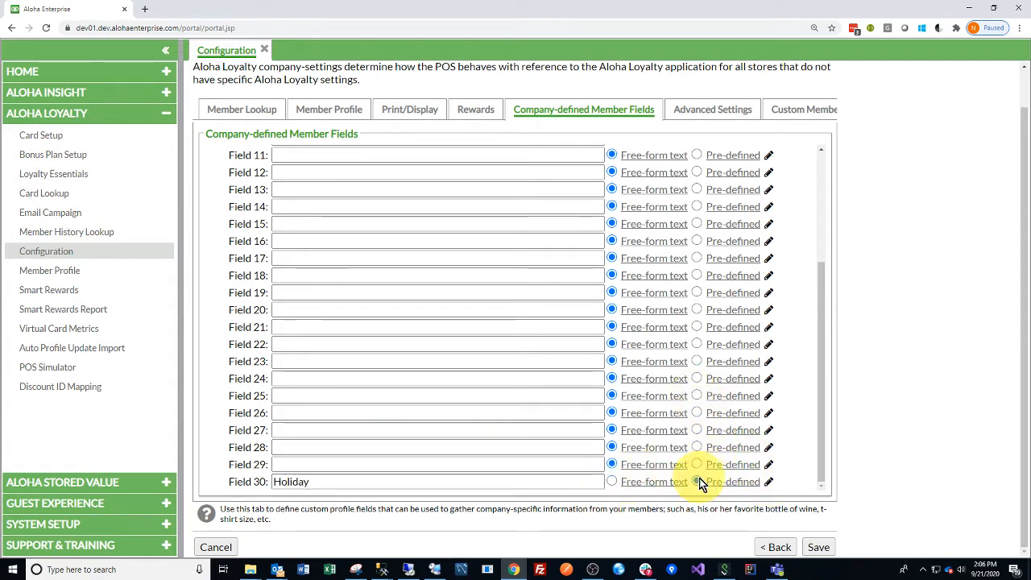
- Add Valentine as a possible answer for the Holiday member field
{"action": "left_click", "coordinate": [768, 482]}
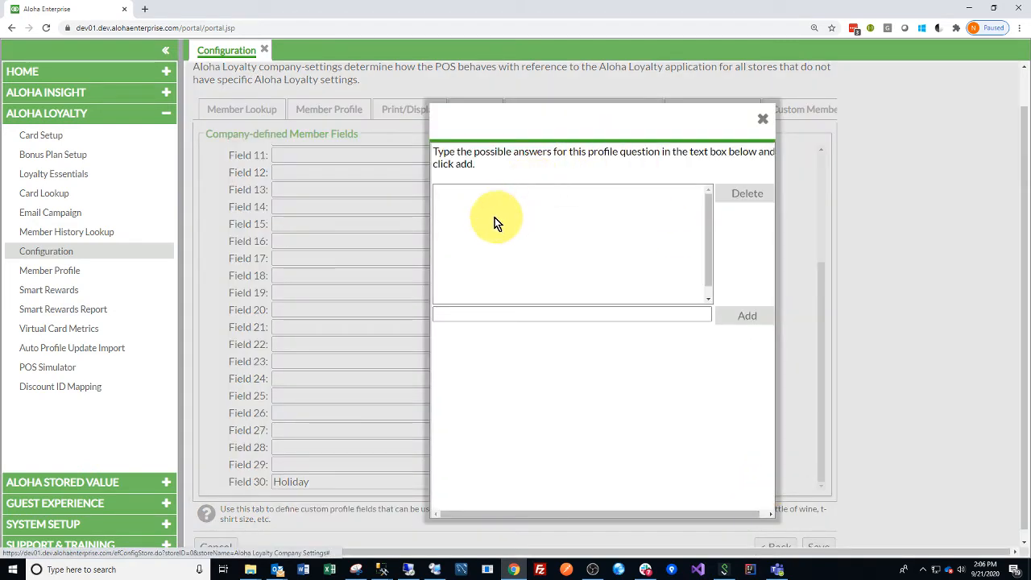
{"action": "left_click", "coordinate": [472, 313]}
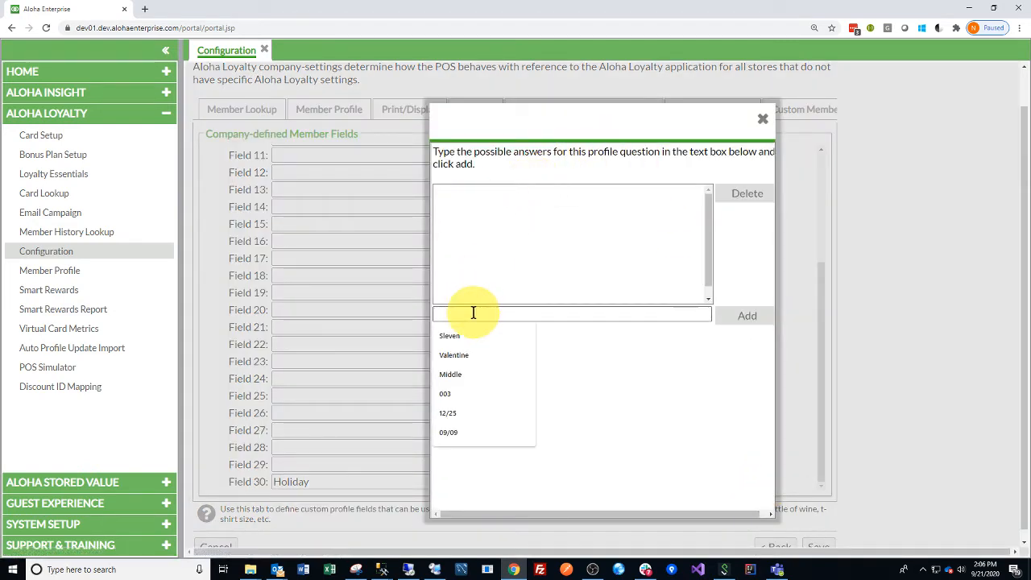
{"action": "type", "text": "Valenti"}
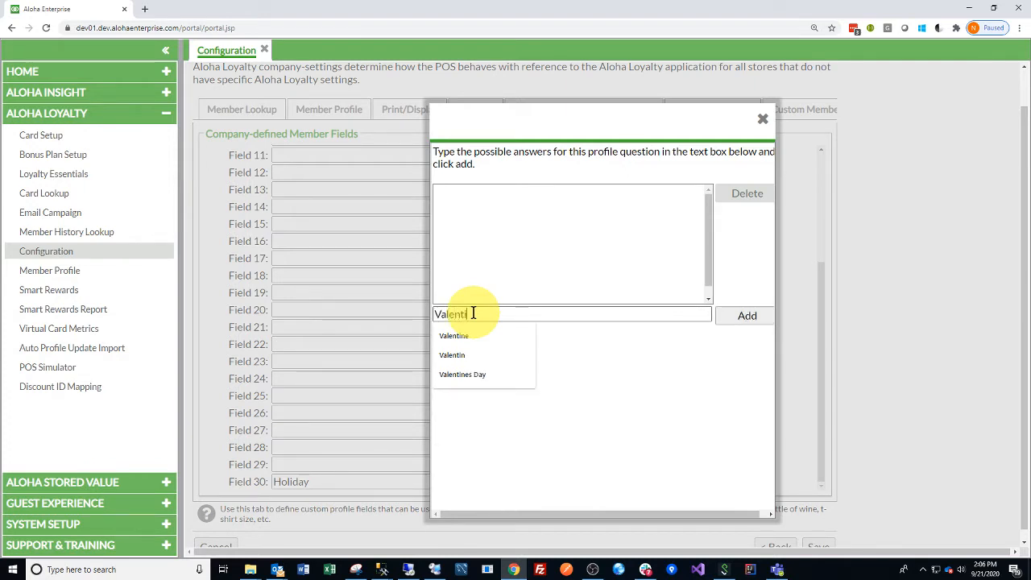
{"action": "type", "text": "ne"}
{"action": "left_click", "coordinate": [484, 335]}
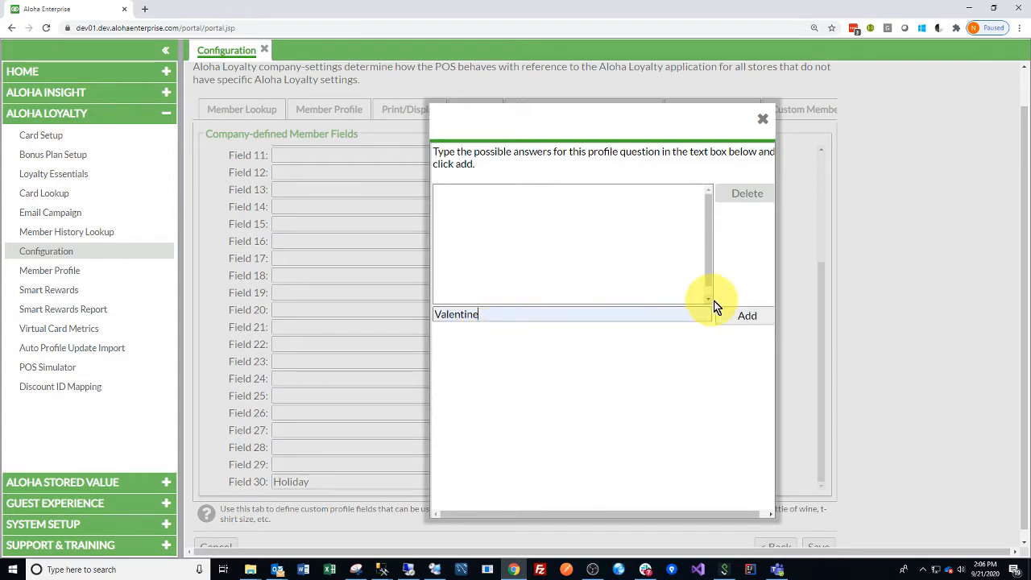
{"action": "left_click", "coordinate": [738, 315]}
- Add Xmas and New Years as further answers for the Holiday field and save the company settings
{"action": "left_click", "coordinate": [513, 313]}
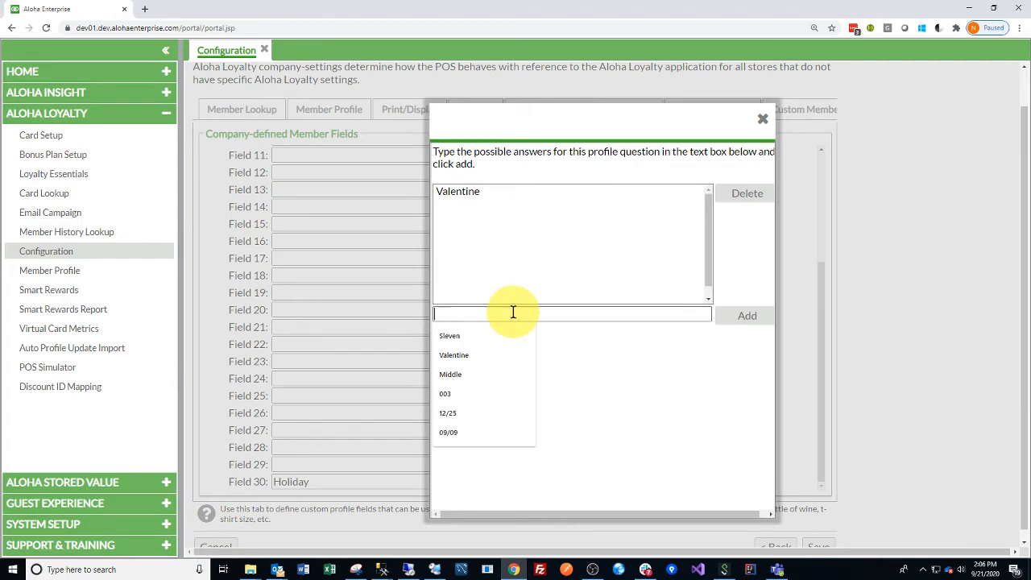
{"action": "type", "text": "Xmas"}
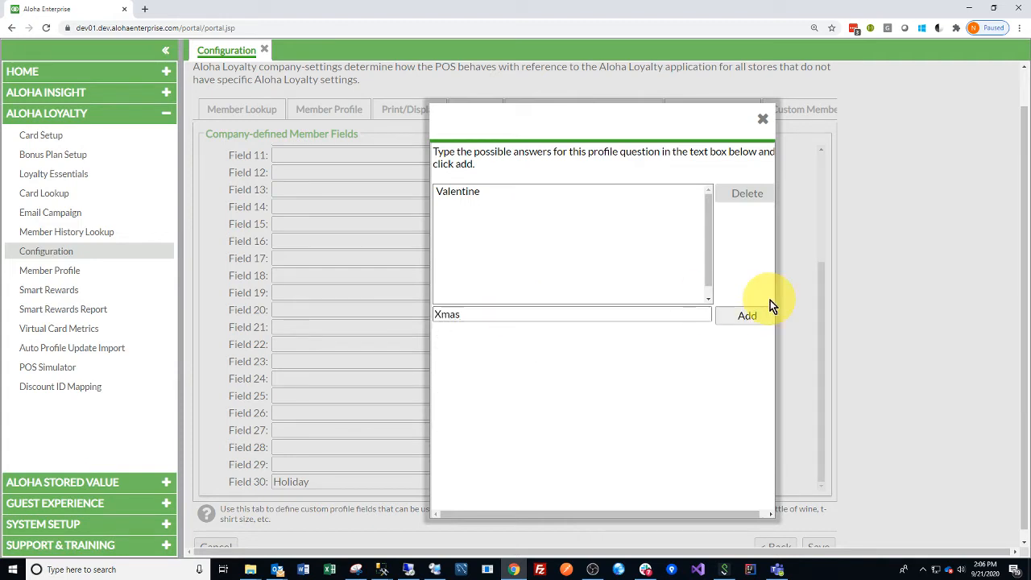
{"action": "left_click", "coordinate": [743, 317]}
{"action": "left_click", "coordinate": [504, 316]}
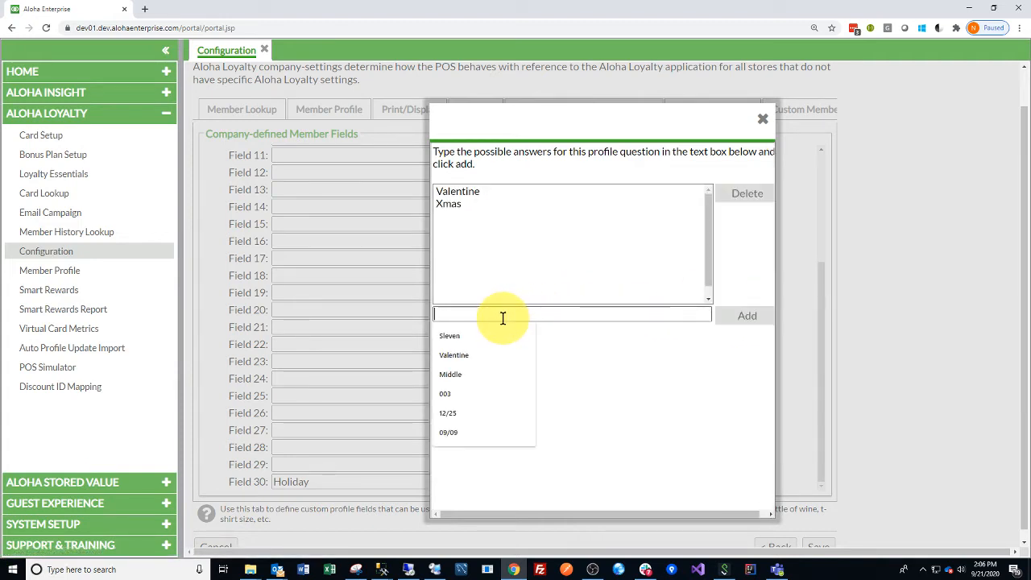
{"action": "type", "text": "New Years"}
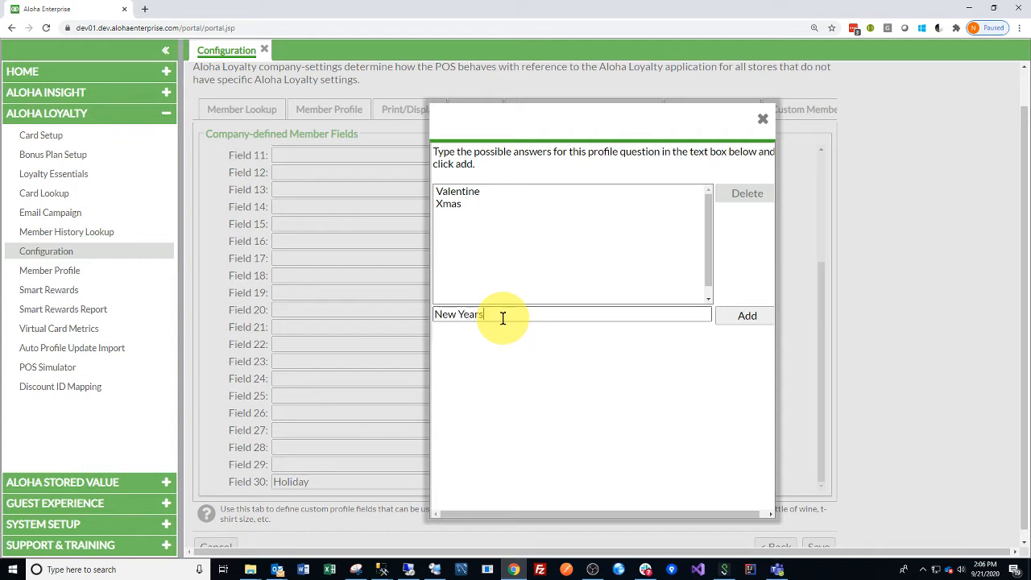
{"action": "left_click", "coordinate": [743, 316]}
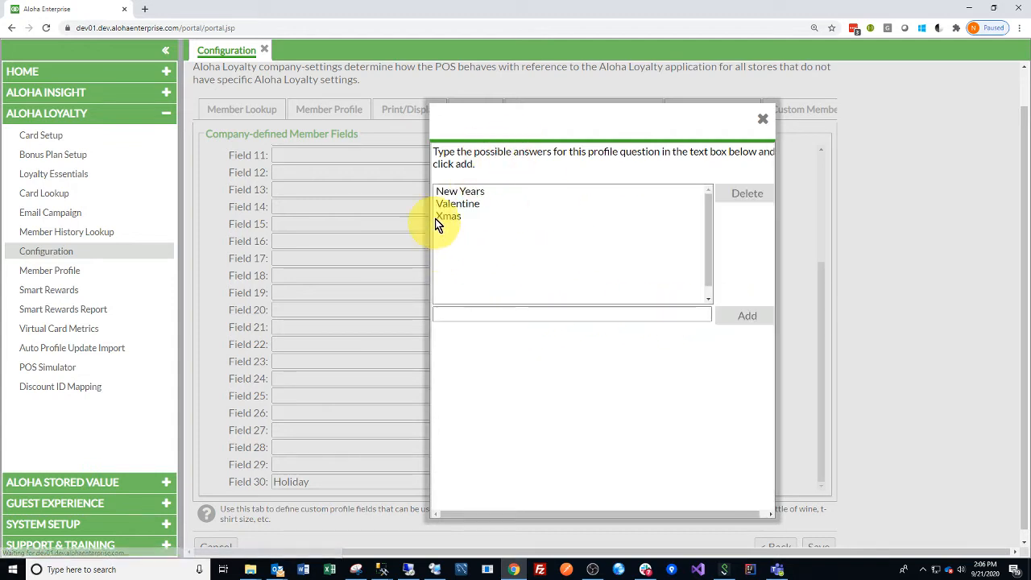
{"action": "left_click", "coordinate": [763, 119]}
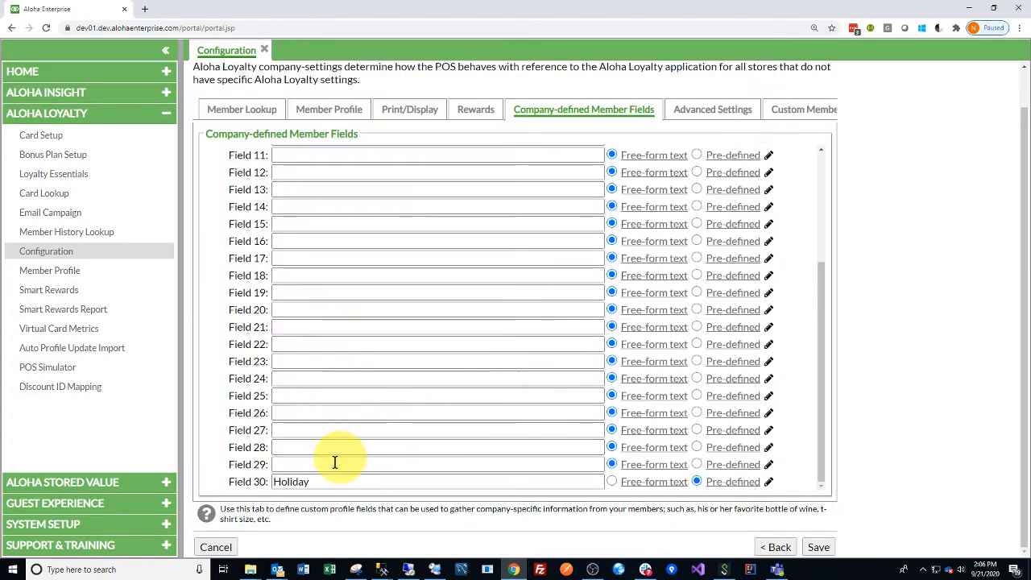
{"action": "left_click", "coordinate": [819, 548]}
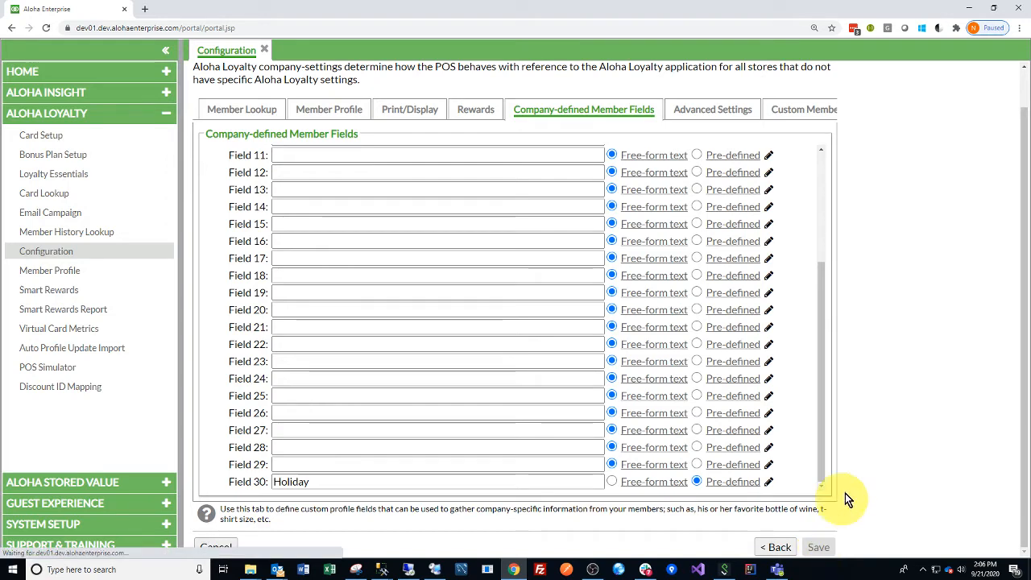
- Find the existing Valentine Day plan in Bonus Plan Setup and delete it
{"action": "left_click", "coordinate": [84, 158]}
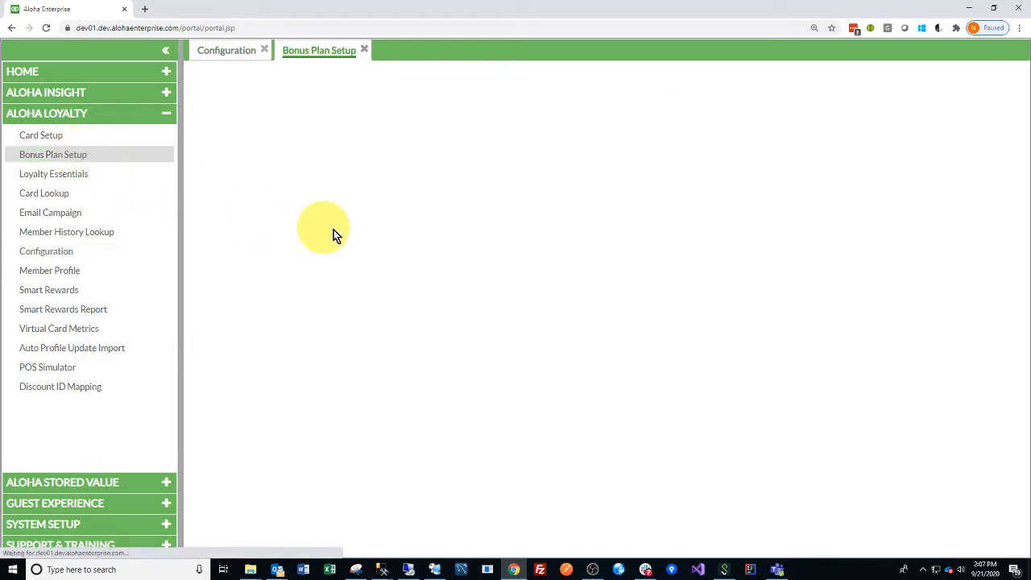
{"action": "key", "text": "ctrl+f"}
{"action": "type", "text": "valen"}
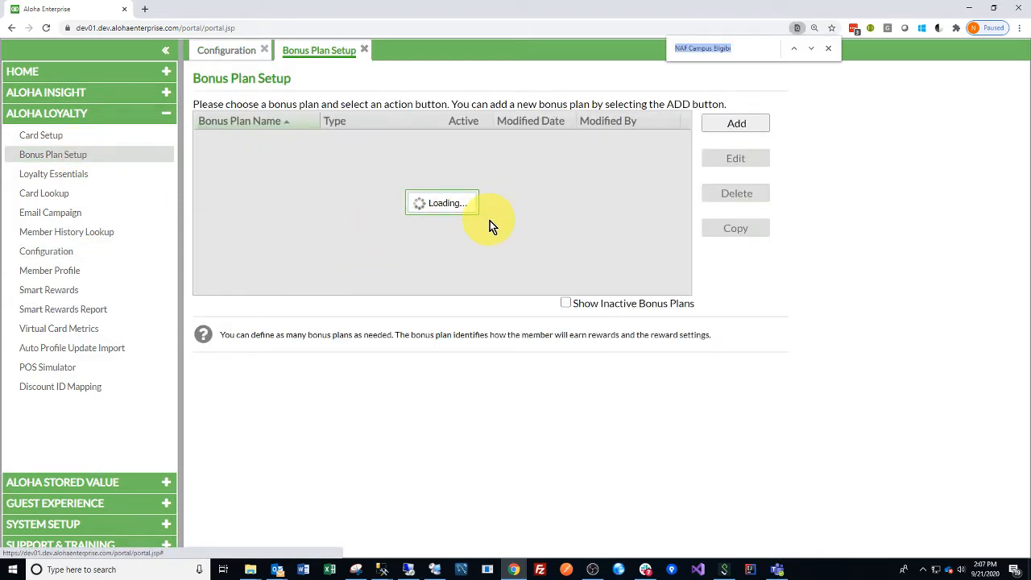
{"action": "left_click", "coordinate": [490, 221]}
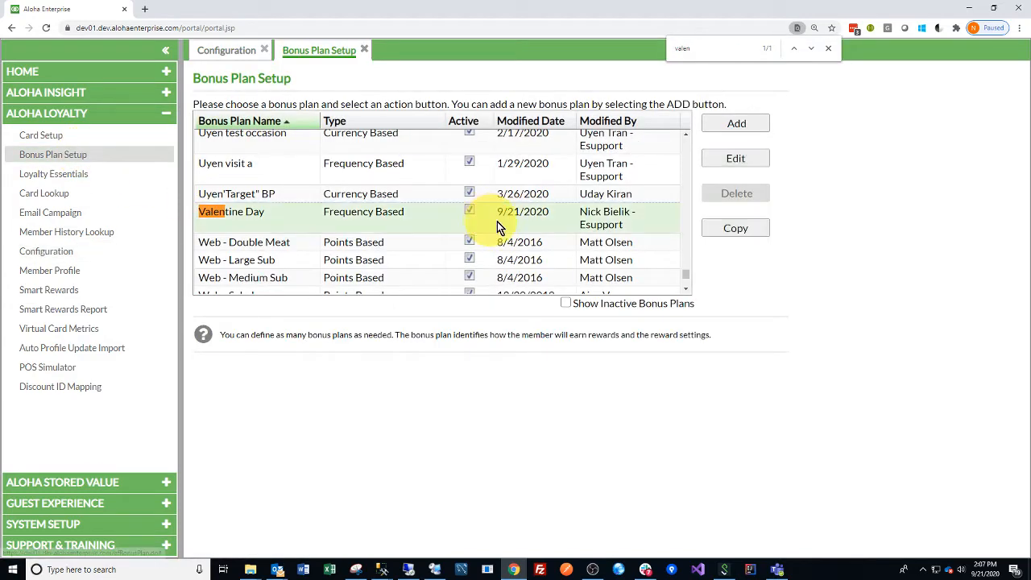
{"action": "left_click", "coordinate": [742, 198]}
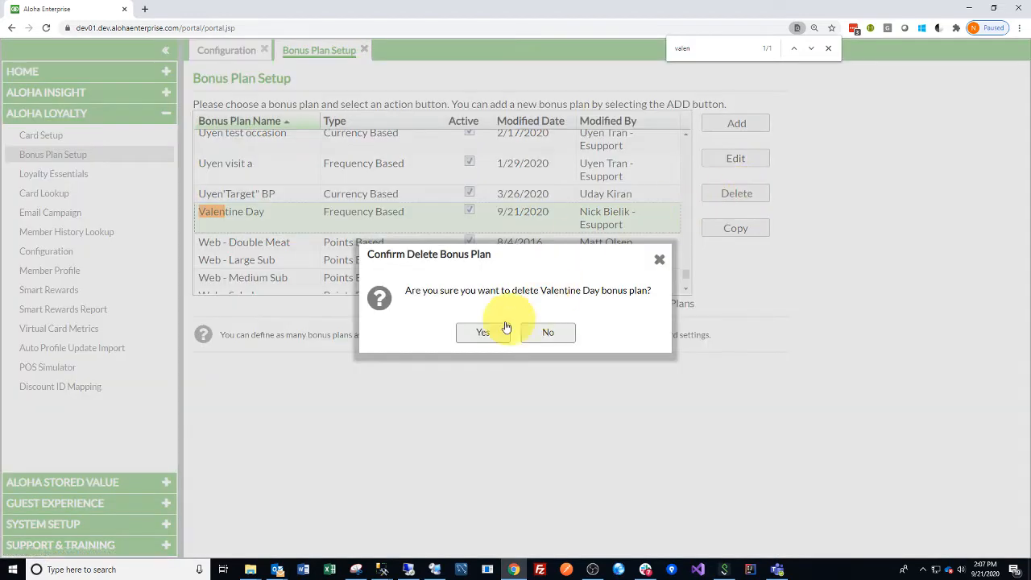
{"action": "left_click", "coordinate": [488, 331]}
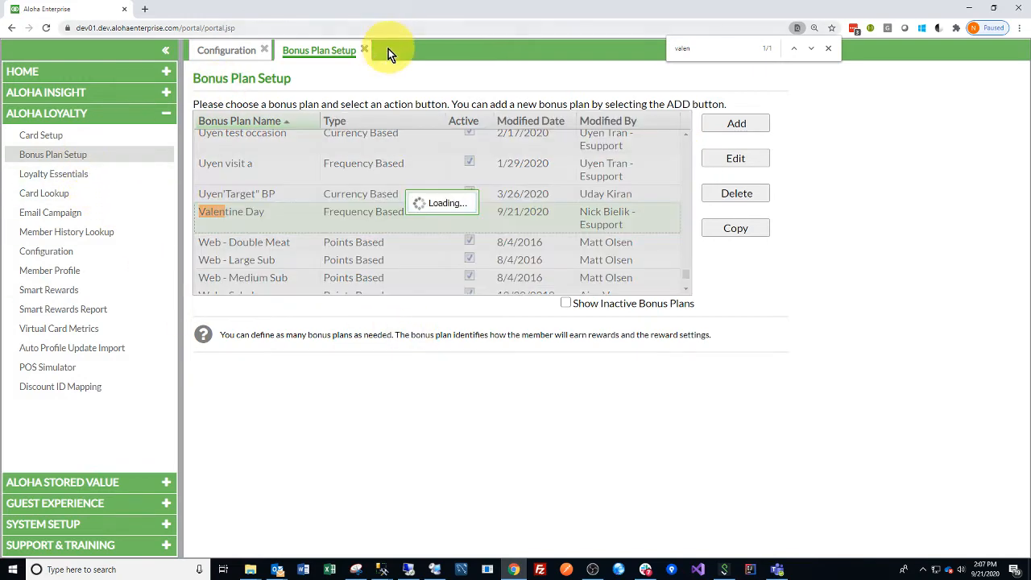
- Reopen Bonus Plan Setup and start a new bonus plan named Valentine Day
{"action": "left_click", "coordinate": [364, 50]}
{"action": "left_click", "coordinate": [89, 153]}
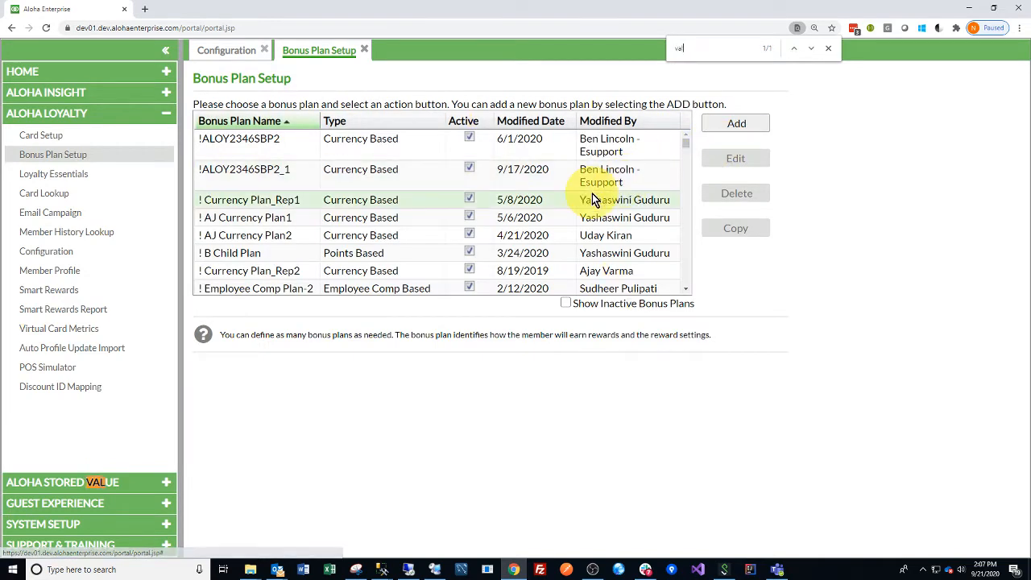
{"action": "left_click", "coordinate": [736, 123]}
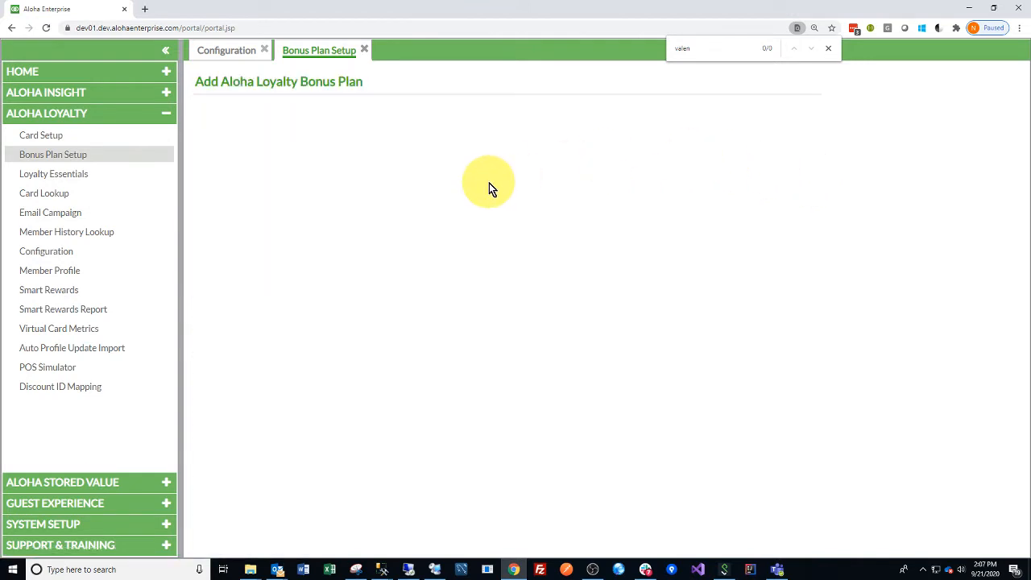
{"action": "left_click", "coordinate": [443, 155]}
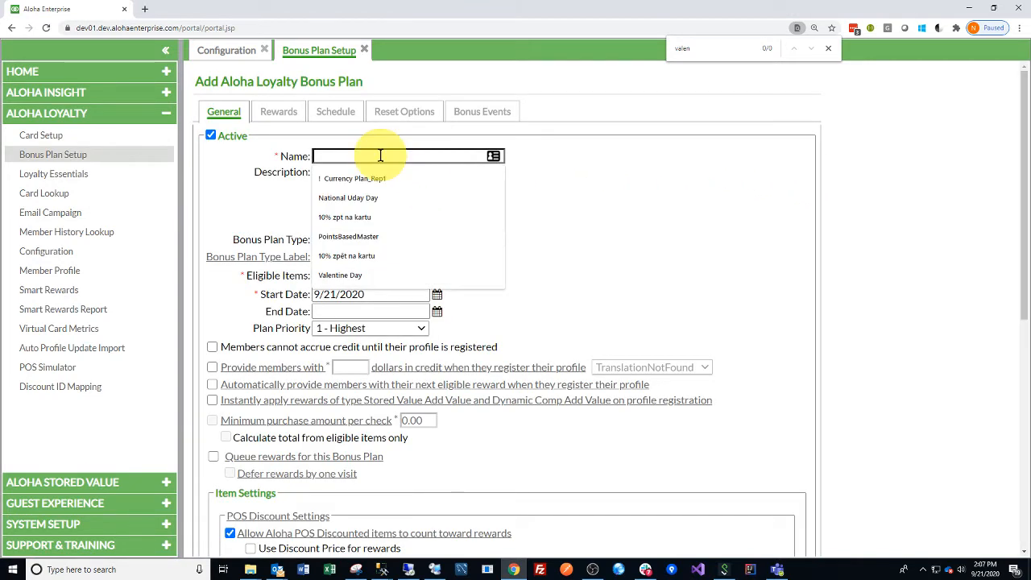
{"action": "type", "text": "Valentine D"}
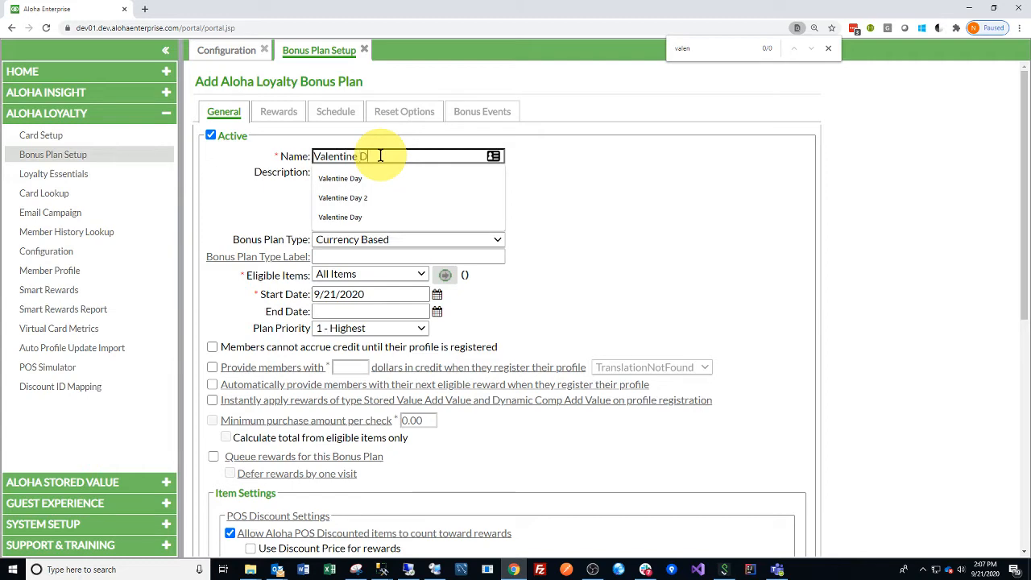
{"action": "type", "text": "ay"}
{"action": "left_click", "coordinate": [546, 181]}
- Set the Valentine Day plan's bonus plan type to Frequency Based
{"action": "scroll", "coordinate": [548, 182], "scroll_direction": "down", "scroll_amount": 2}
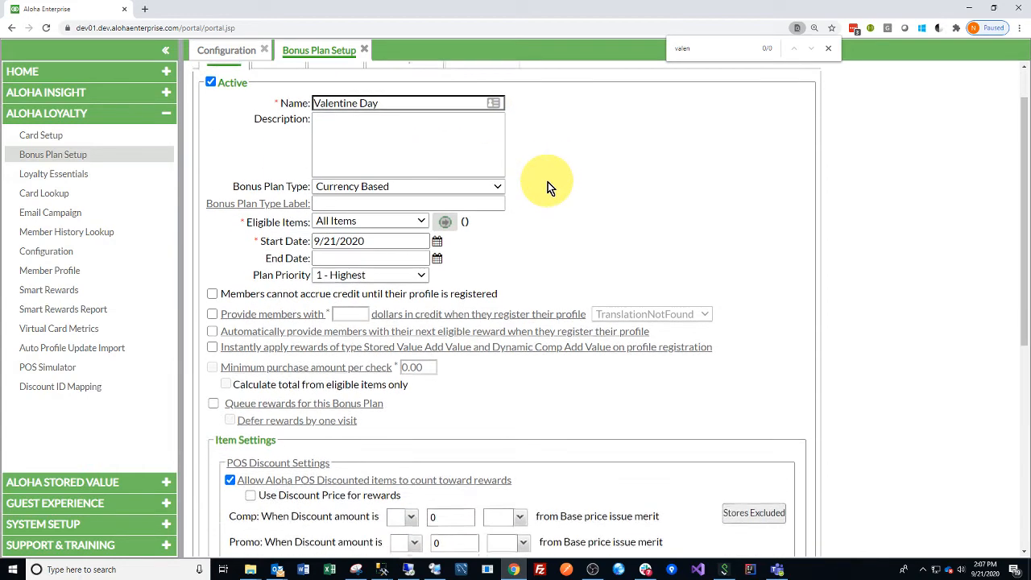
{"action": "left_click", "coordinate": [491, 132]}
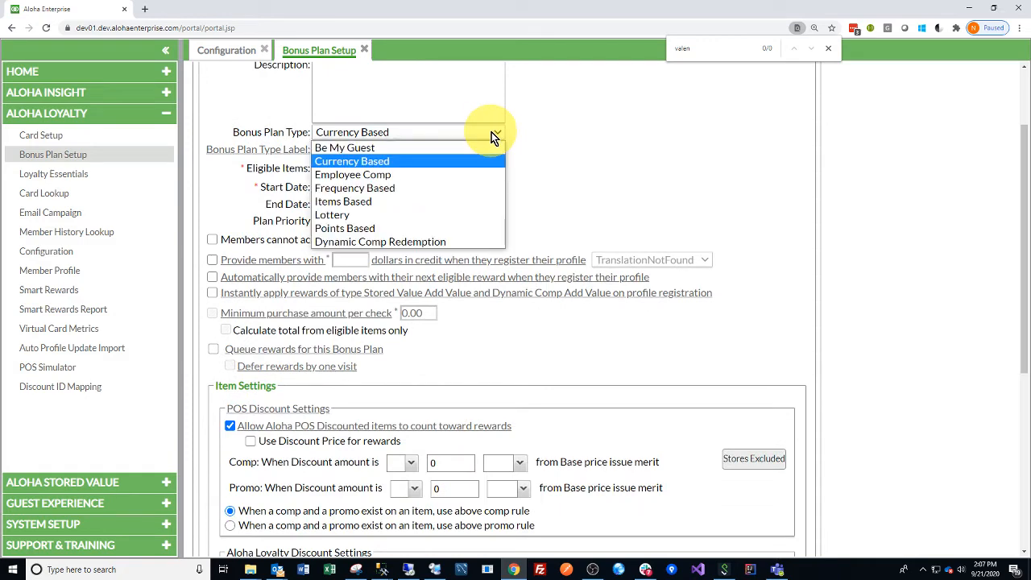
{"action": "left_click", "coordinate": [435, 187]}
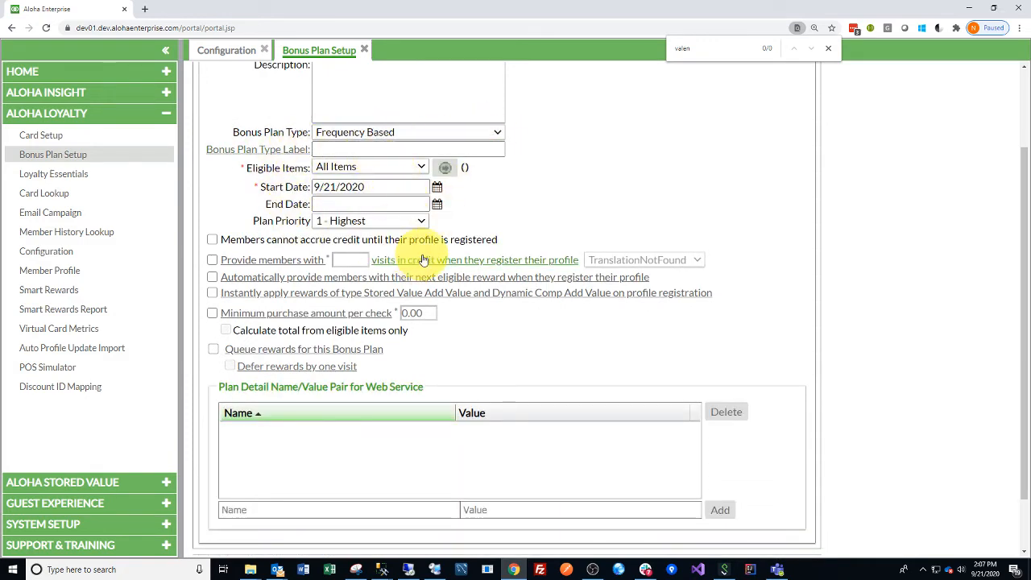
- Add the web service name/value pair ACTIVATE_PLAN_YEARLY_HOLIDAY_MM/DD with value 02/14 to the Valentine Day plan
{"action": "scroll", "coordinate": [423, 259], "scroll_direction": "down", "scroll_amount": 1}
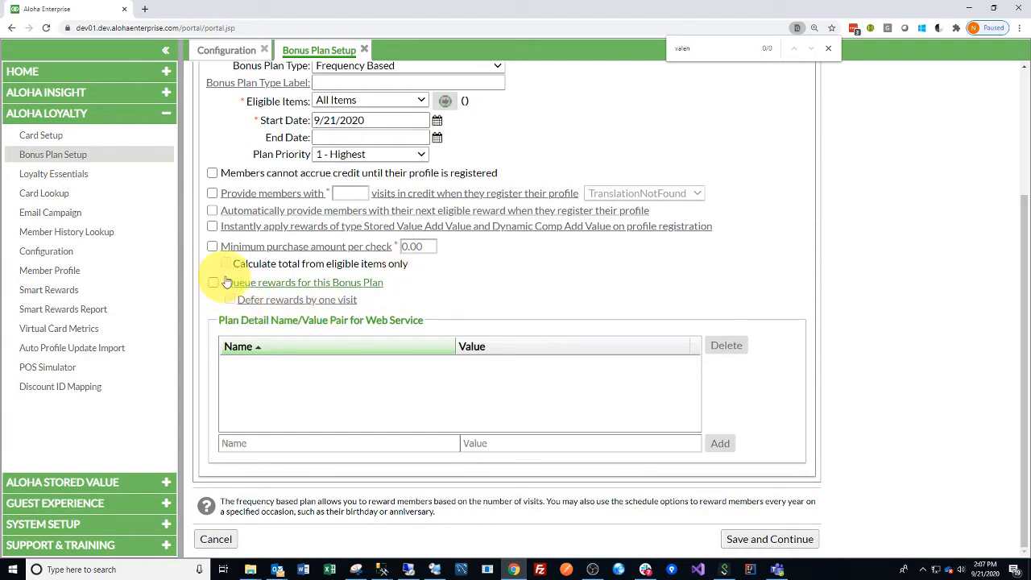
{"action": "left_click", "coordinate": [281, 441]}
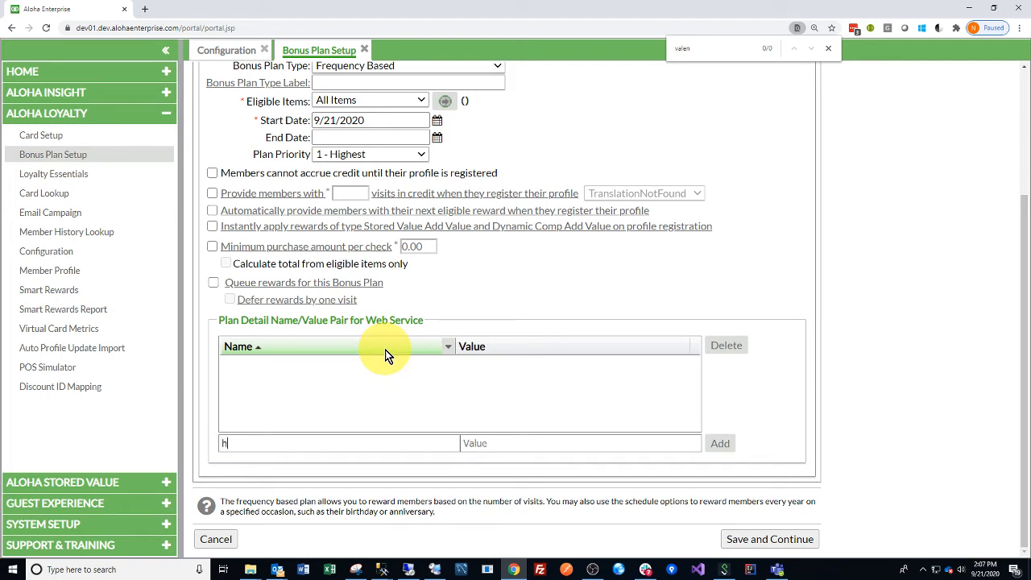
{"action": "type", "text": "ACTIVATE_PLAN_YEARLY_HOLIDAY_MM/DD"}
{"action": "left_click", "coordinate": [494, 442]}
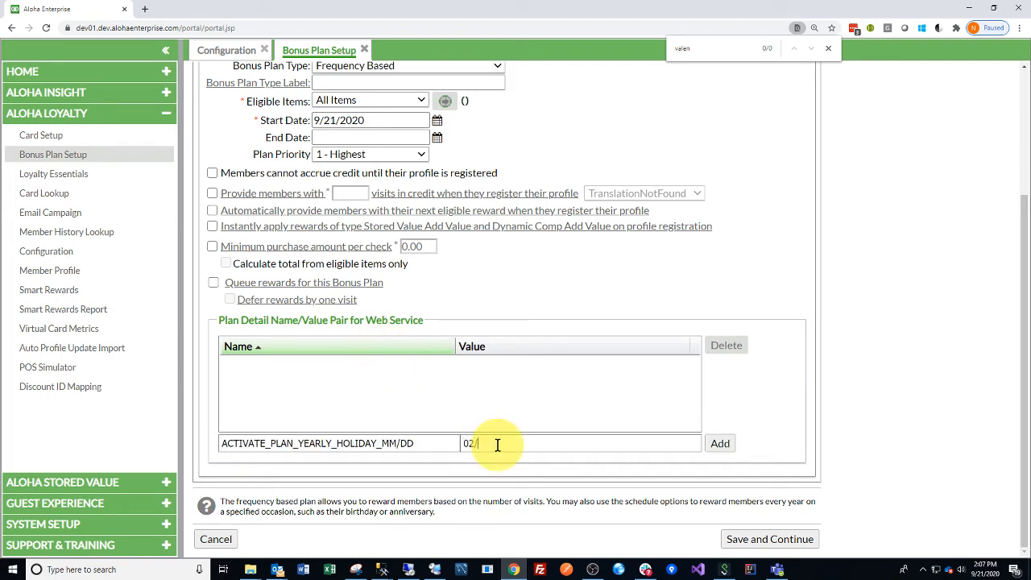
{"action": "left_click_drag", "start_coordinate": [494, 444], "coordinate": [465, 444]}
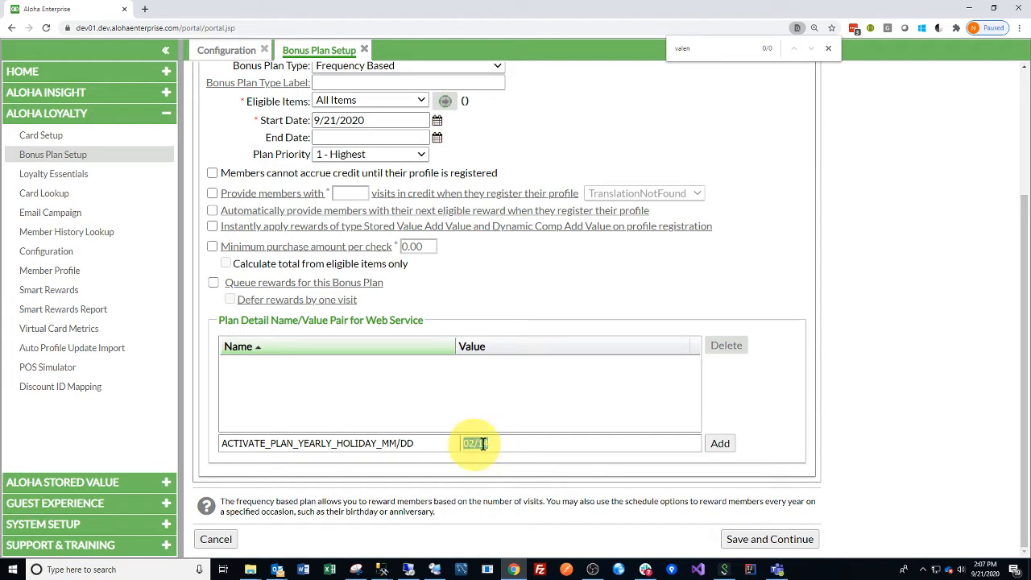
{"action": "left_click", "coordinate": [725, 444]}
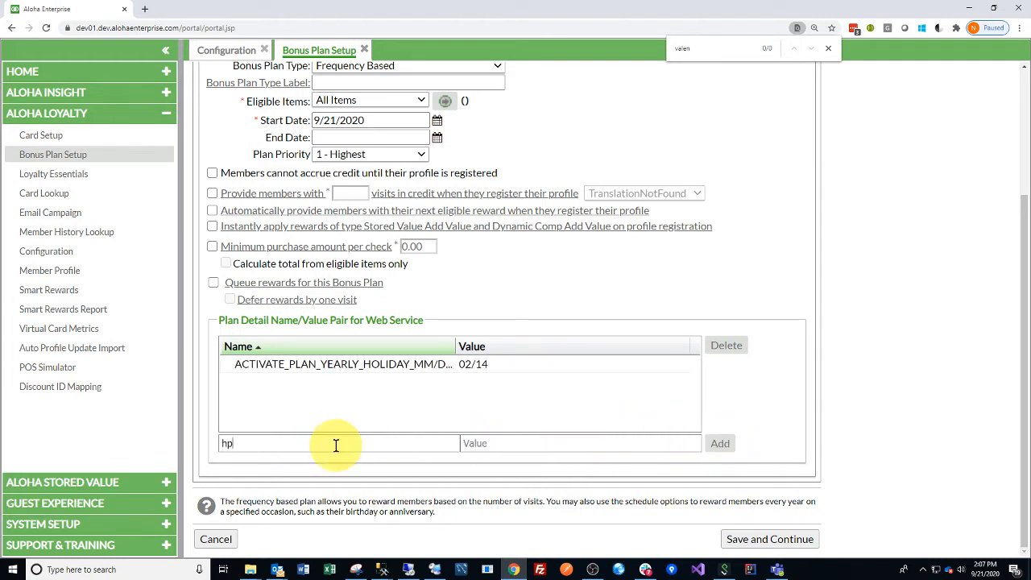
- Add a second name/value pair, ACTIVATE_PLAN_YEARLY_HOLIDAY_UDF, with value 30 to the plan details
{"action": "key", "text": "ctrl+a"}
{"action": "type", "text": "ACTIVATE_PLAN_YEARLY_HOLIDAY_UDF"}
{"action": "left_click", "coordinate": [497, 442]}
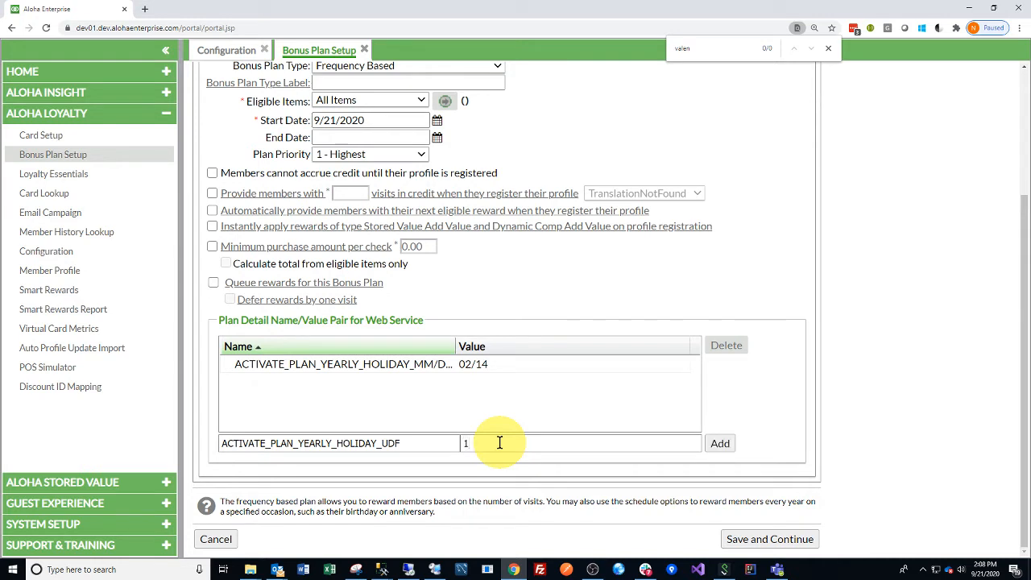
{"action": "left_click", "coordinate": [718, 445]}
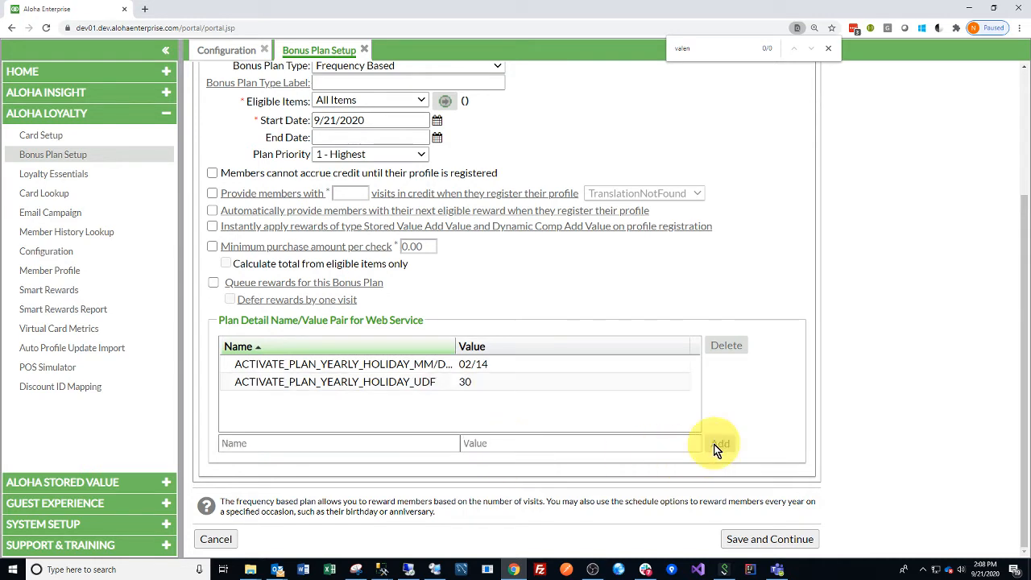
- Enter ACTIVATE_PLAN_YEARLY_HOLIDAY_VALUE and Valentine as the name and value of a third plan detail pair
{"action": "left_click", "coordinate": [328, 447]}
{"action": "type", "text": "hpACTIVATE_PLAN_YEARLY_HOLIDAY_VALUE"}
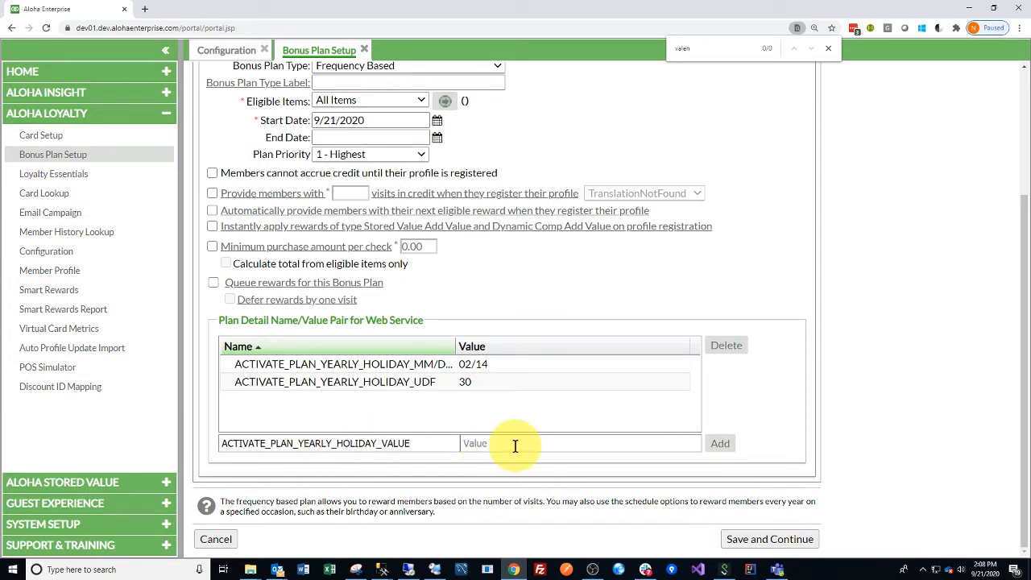
{"action": "left_click", "coordinate": [515, 445]}
{"action": "type", "text": "V"}
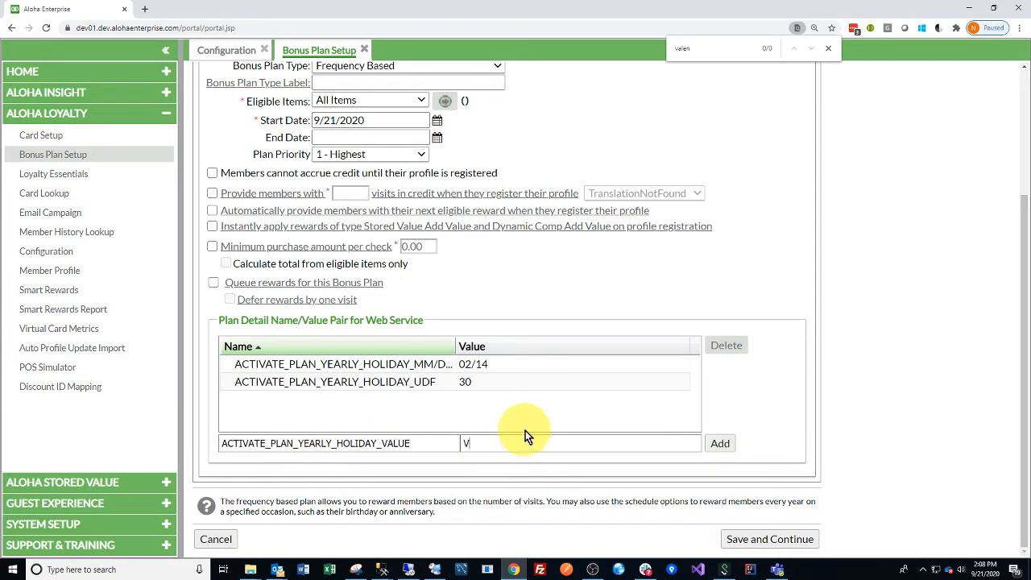
{"action": "type", "text": "alentine"}
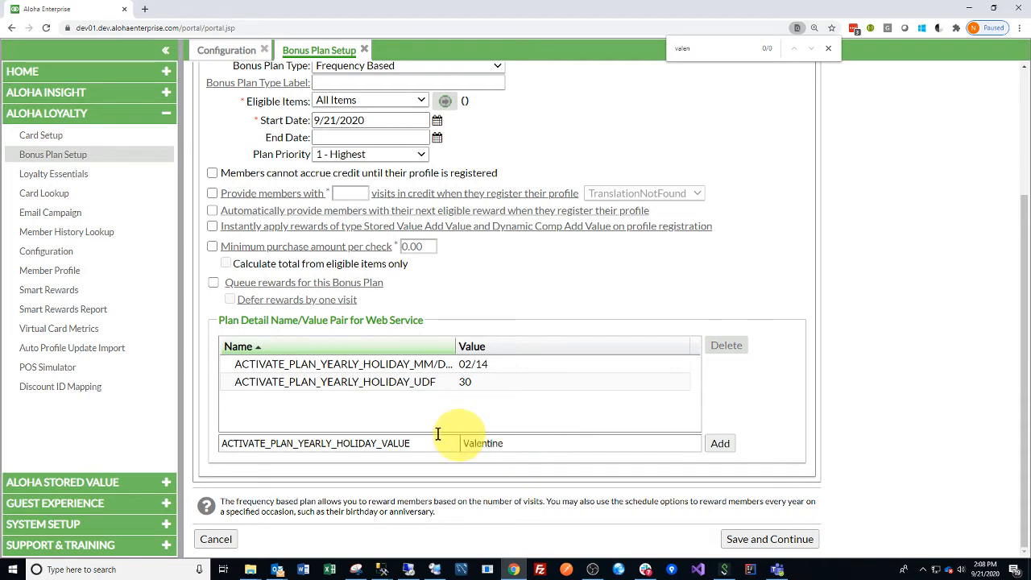
- Check the Valentine answer among the predefined answers of the Holiday member field (Field 30) in the company settings
{"action": "left_click", "coordinate": [219, 53]}
{"action": "left_click", "coordinate": [293, 155]}
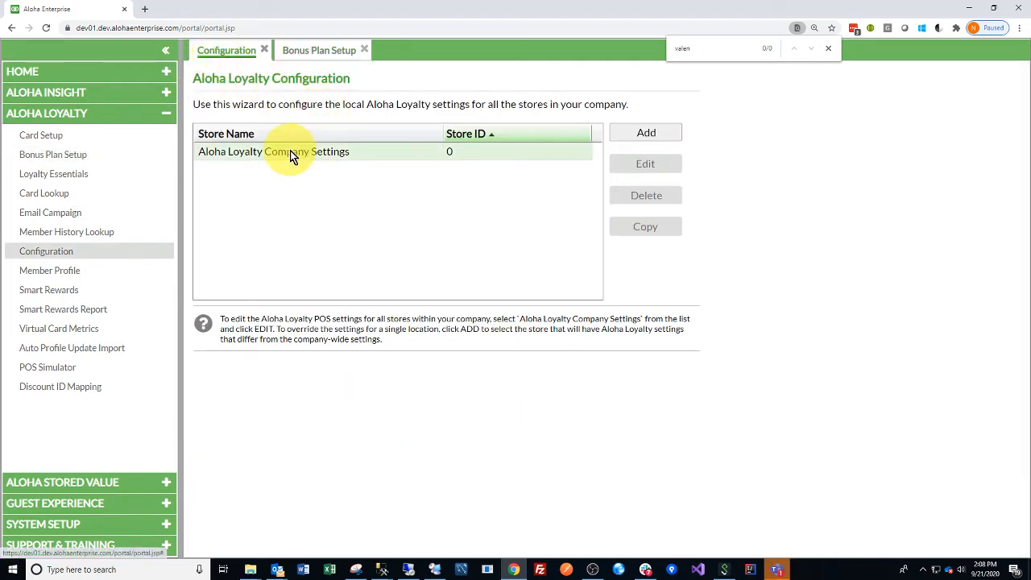
{"action": "double_click", "coordinate": [548, 156]}
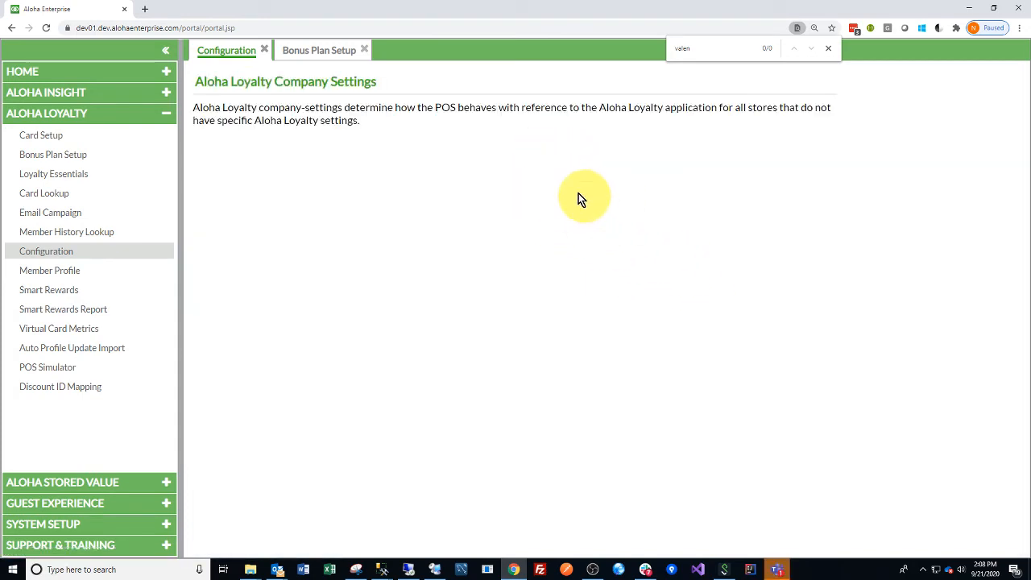
{"action": "left_click", "coordinate": [602, 160]}
{"action": "scroll", "coordinate": [771, 426], "scroll_direction": "down", "scroll_amount": 5}
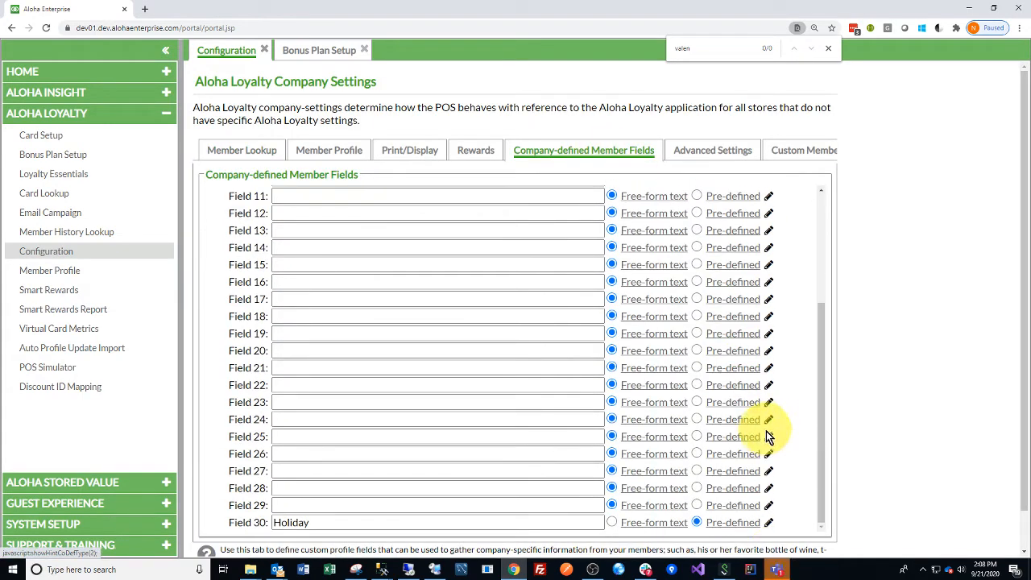
{"action": "left_click", "coordinate": [768, 482]}
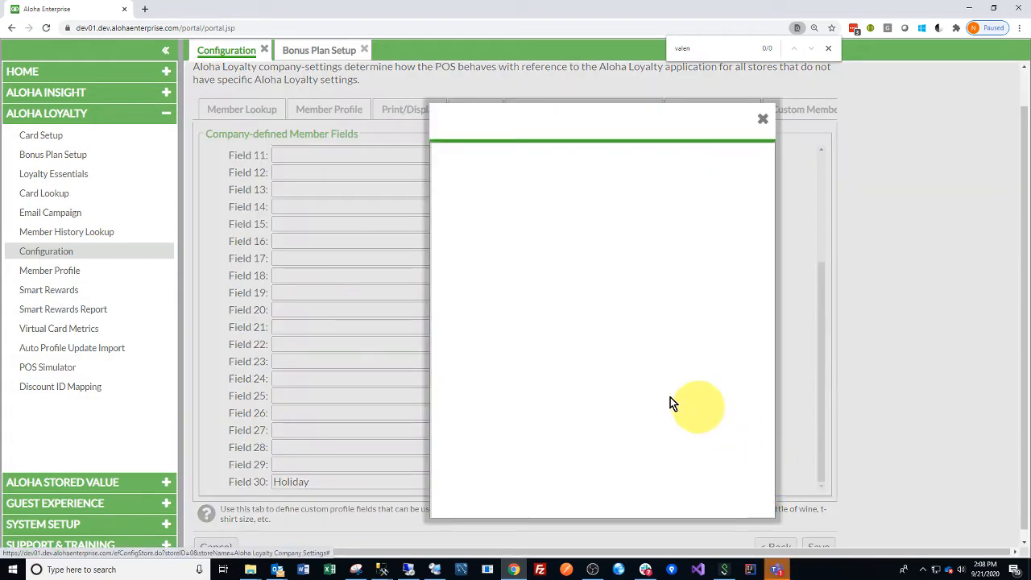
{"action": "left_click", "coordinate": [464, 207]}
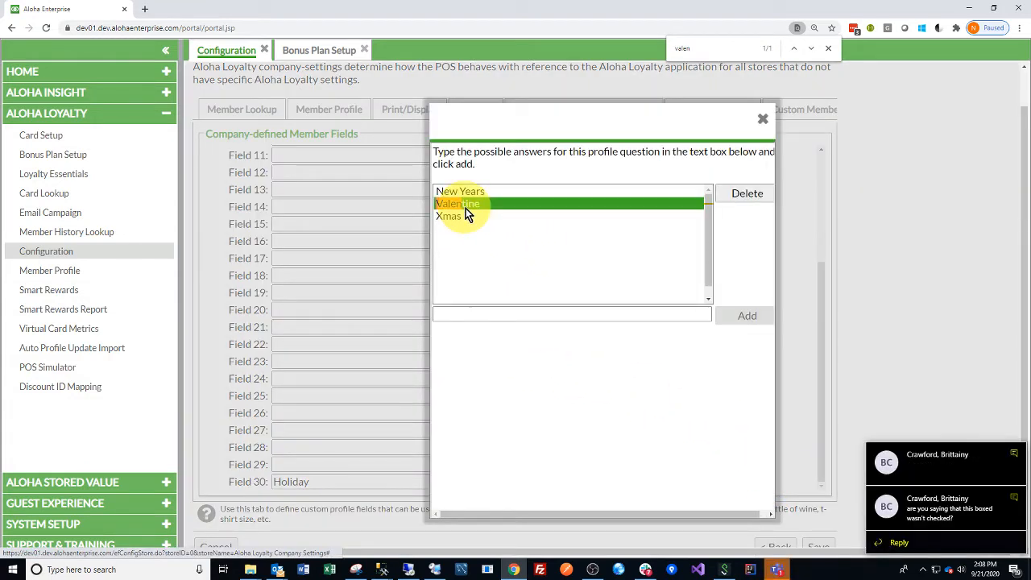
- Return to the Valentine Day plan, add the entered Valentine pair to its details, and save the general settings to continue
{"action": "left_click", "coordinate": [326, 49]}
{"action": "scroll", "coordinate": [443, 239], "scroll_direction": "down", "scroll_amount": 2}
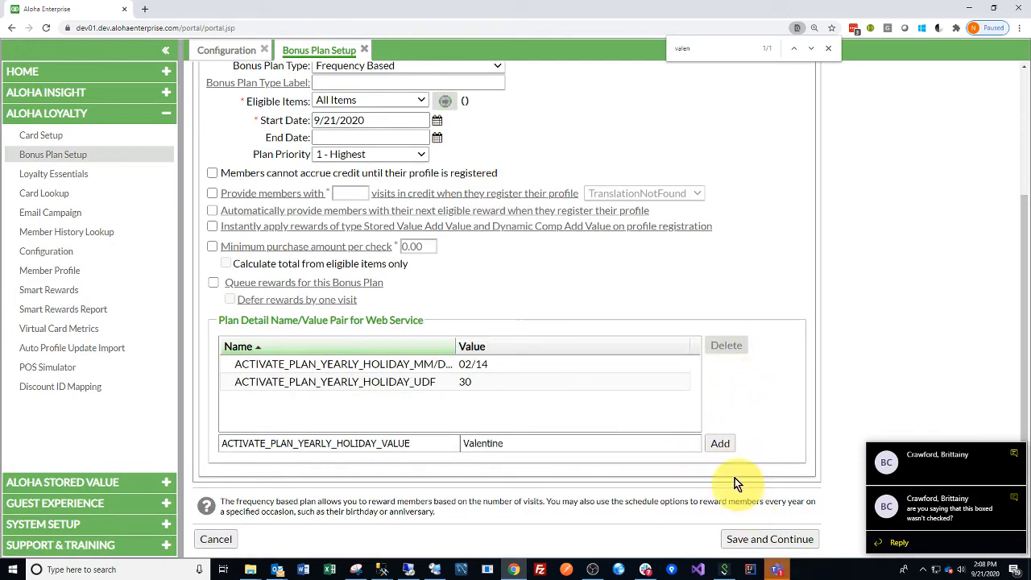
{"action": "left_click", "coordinate": [721, 443]}
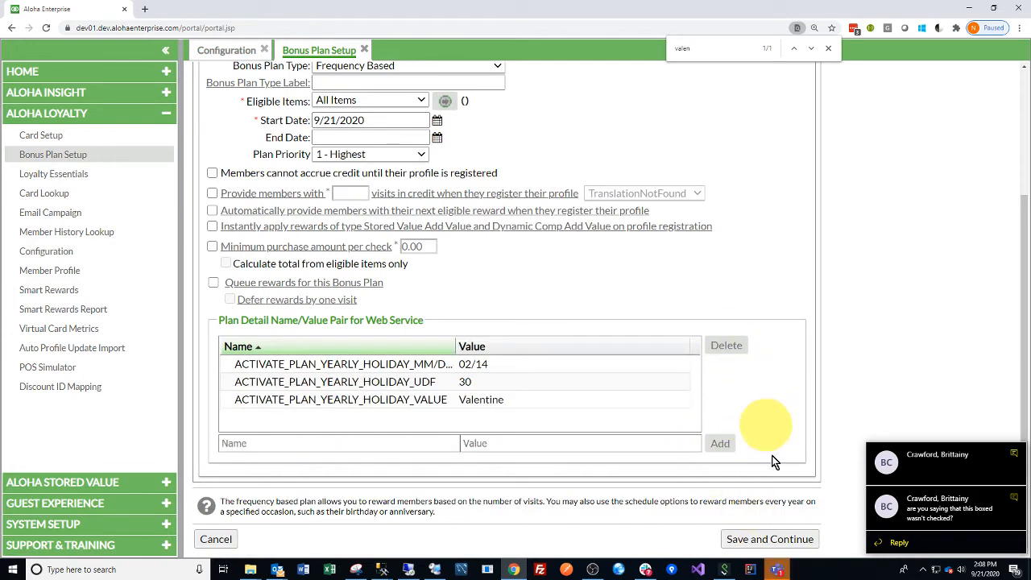
{"action": "left_click", "coordinate": [772, 539]}
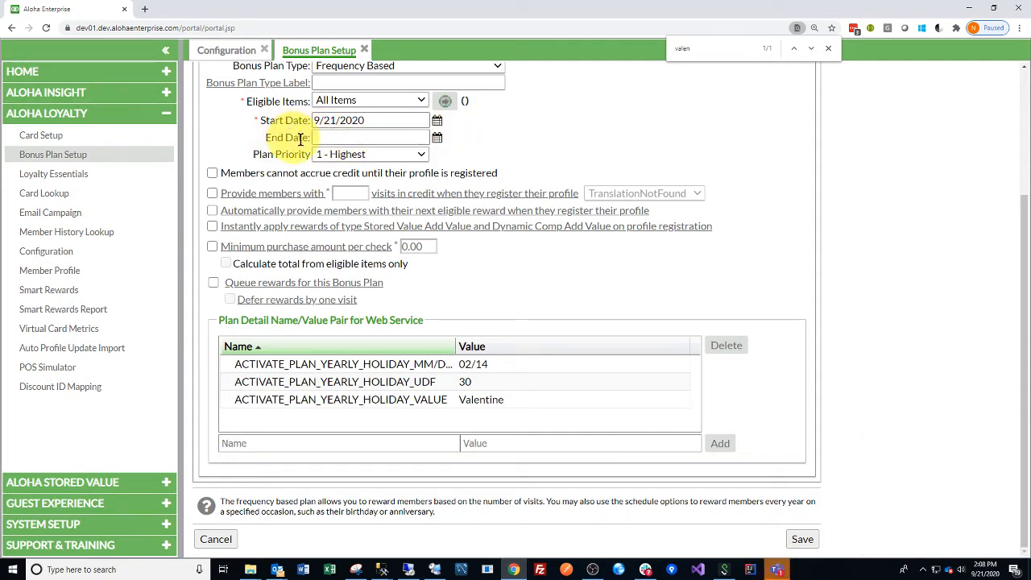
- Create a reward level for the plan named 15% Off Check, earned every 1 visit
{"action": "scroll", "coordinate": [552, 246], "scroll_direction": "up", "scroll_amount": 2}
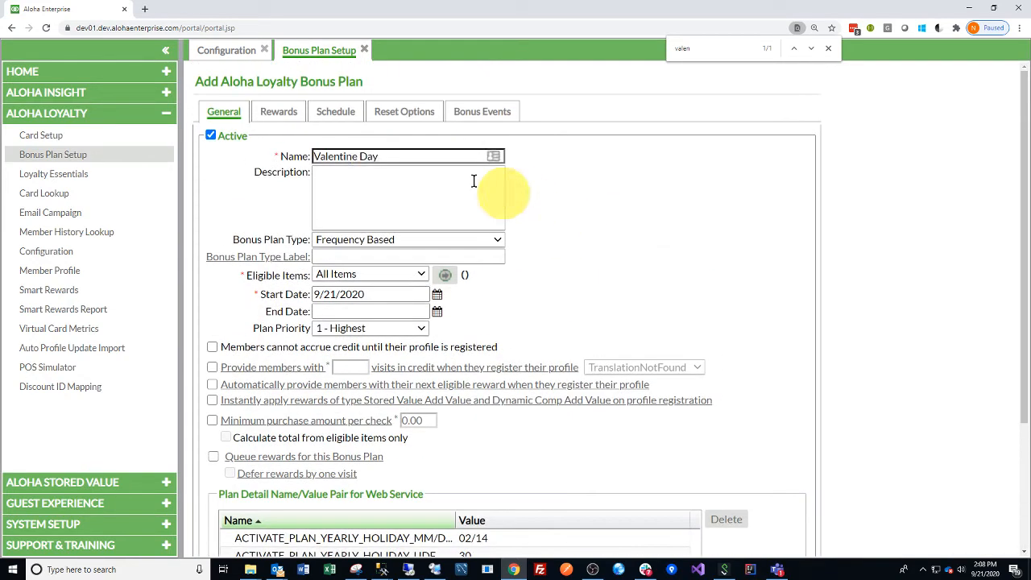
{"action": "left_click", "coordinate": [289, 119]}
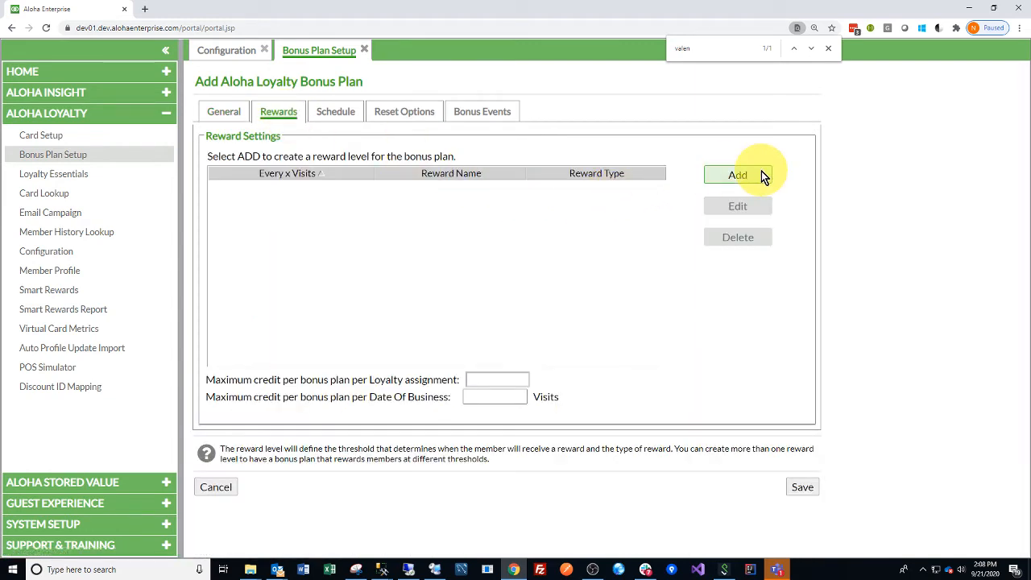
{"action": "left_click", "coordinate": [744, 178]}
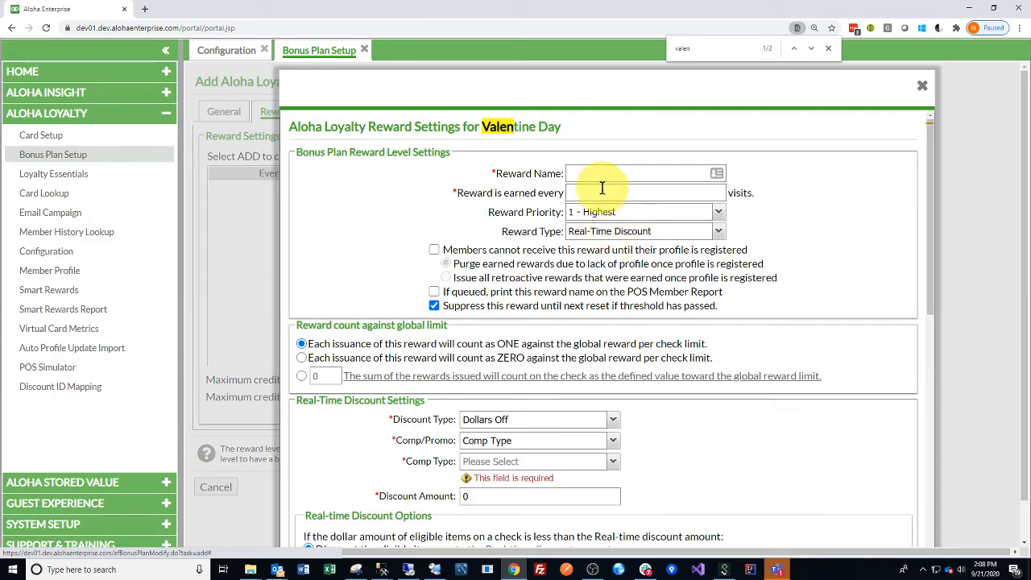
{"action": "left_click", "coordinate": [600, 173]}
{"action": "type", "text": "15"}
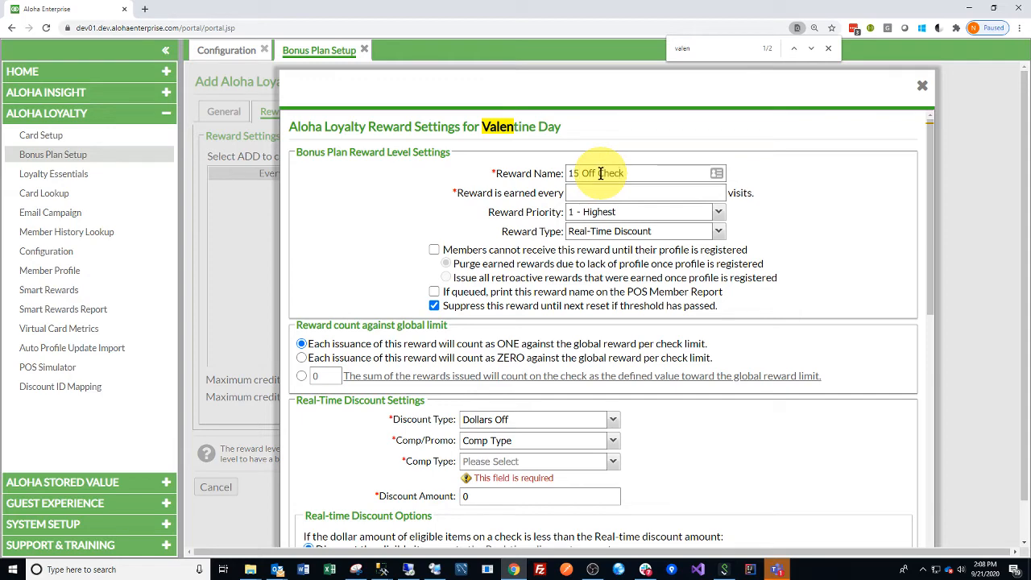
{"action": "left_click", "coordinate": [585, 193]}
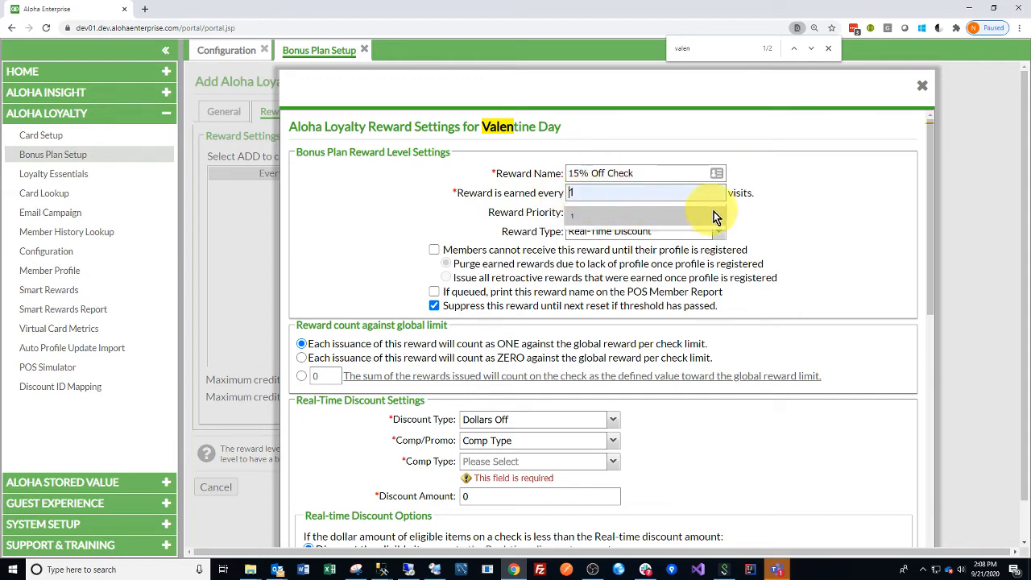
{"action": "type", "text": "1"}
- Set the reward's real-time discount to Percent Off with comp type $2OFF and a discount amount of .15
{"action": "scroll", "coordinate": [757, 203], "scroll_direction": "down", "scroll_amount": 1}
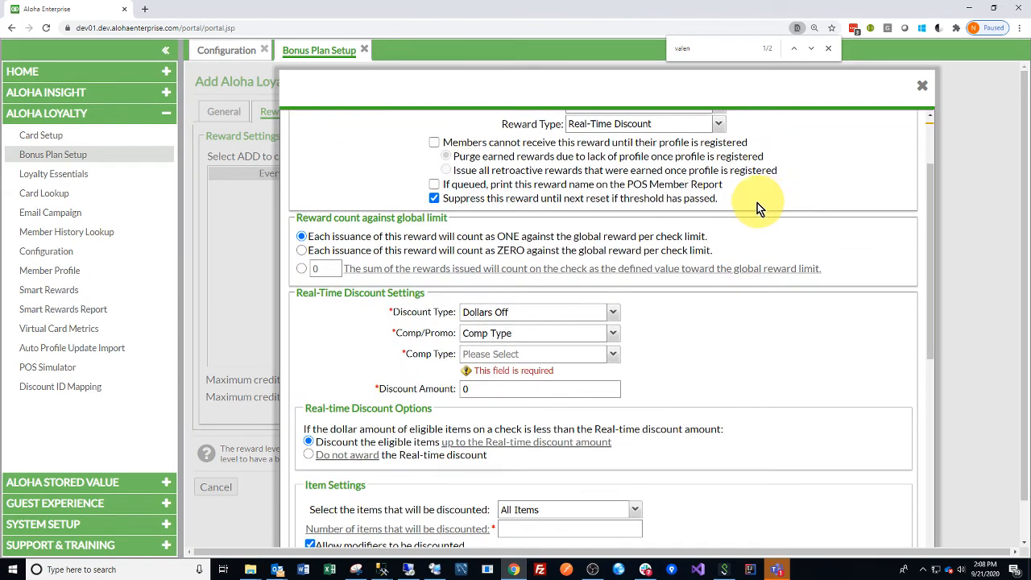
{"action": "scroll", "coordinate": [553, 230], "scroll_direction": "down", "scroll_amount": 2}
{"action": "left_click", "coordinate": [613, 206]}
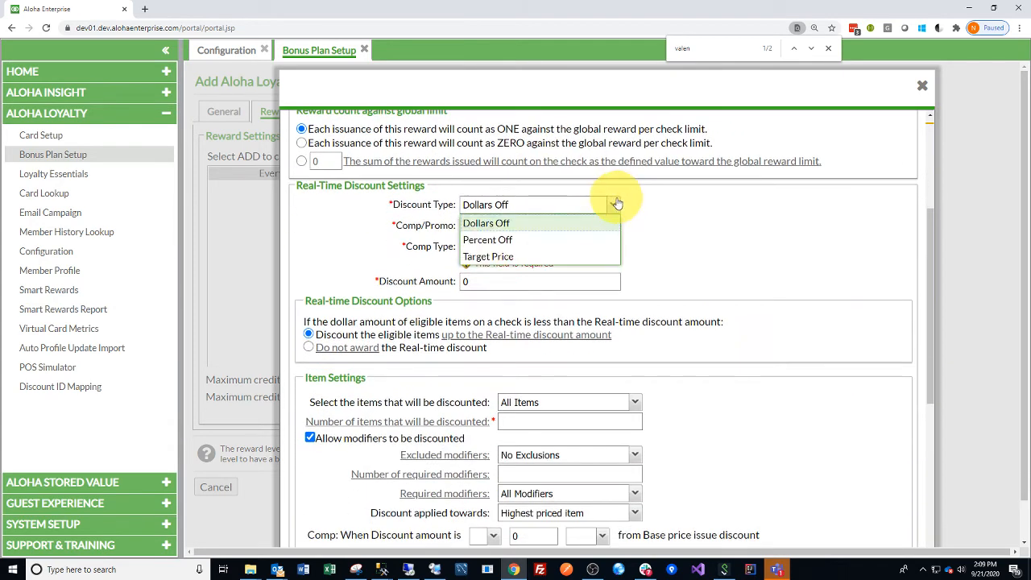
{"action": "left_click", "coordinate": [543, 244]}
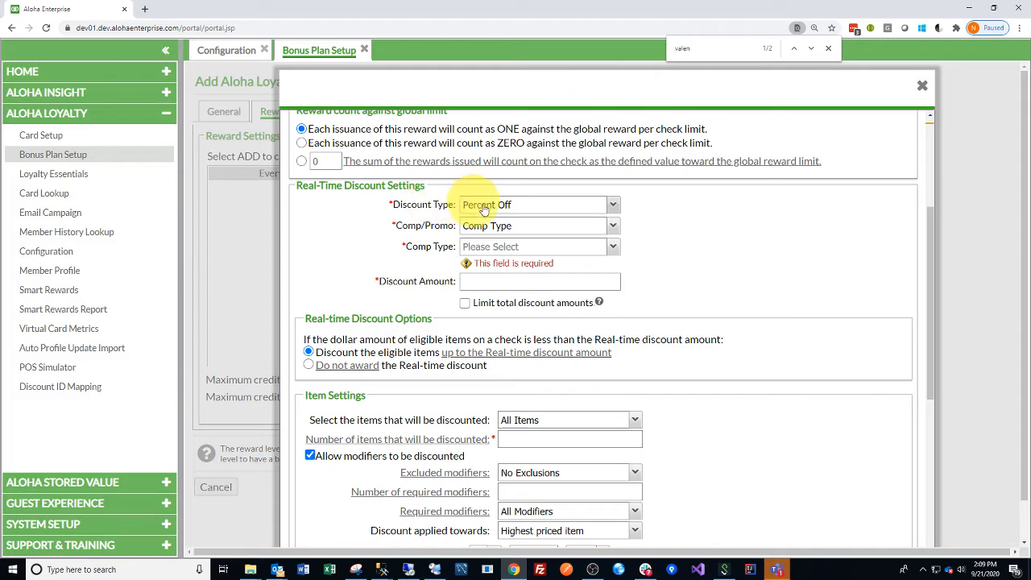
{"action": "left_click", "coordinate": [613, 252]}
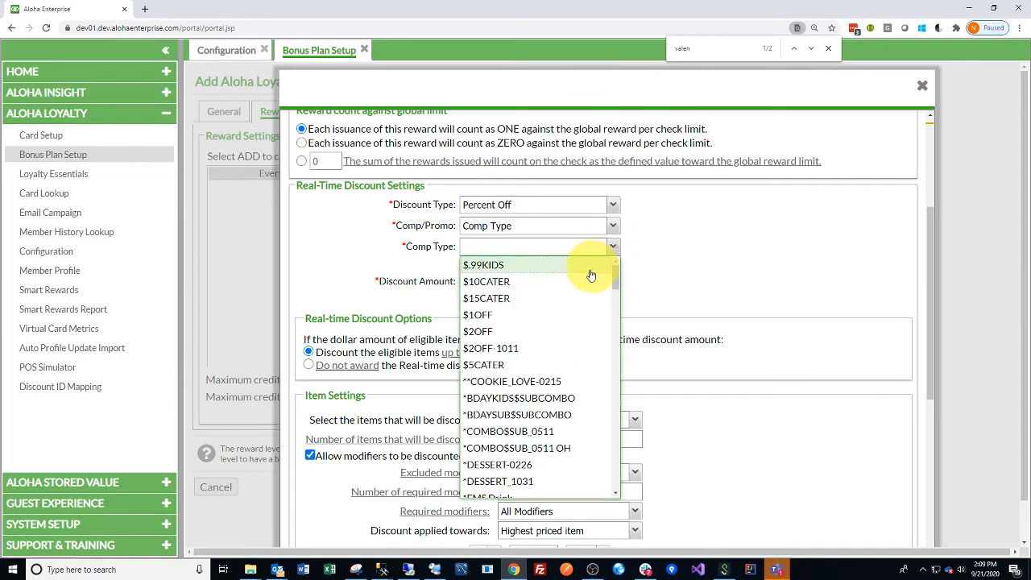
{"action": "left_click", "coordinate": [522, 330]}
{"action": "left_click", "coordinate": [610, 266]}
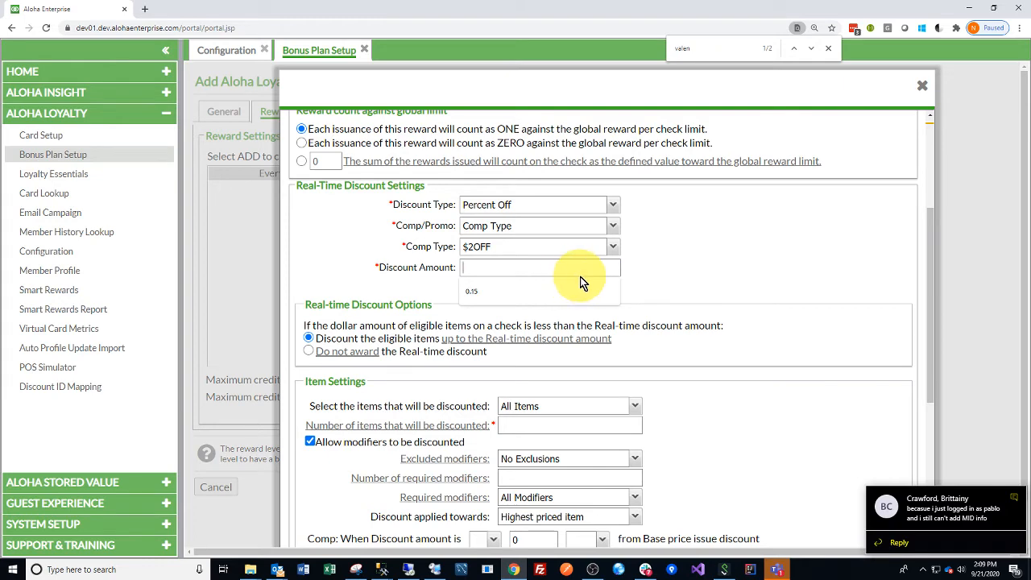
{"action": "type", "text": ".15"}
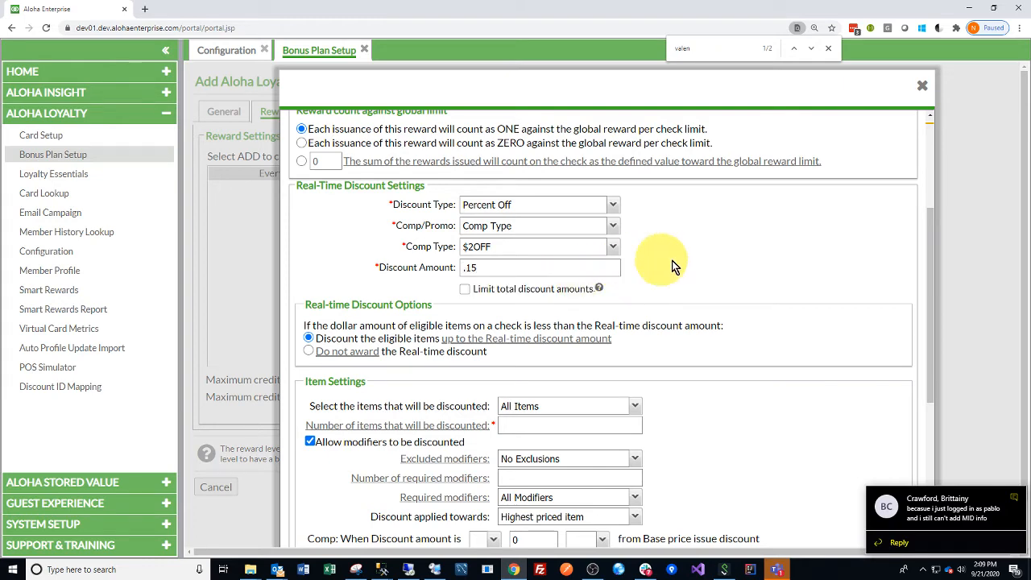
- Set the number of items discounted by the reward to 999 and save the reward
{"action": "scroll", "coordinate": [685, 260], "scroll_direction": "down", "scroll_amount": 2}
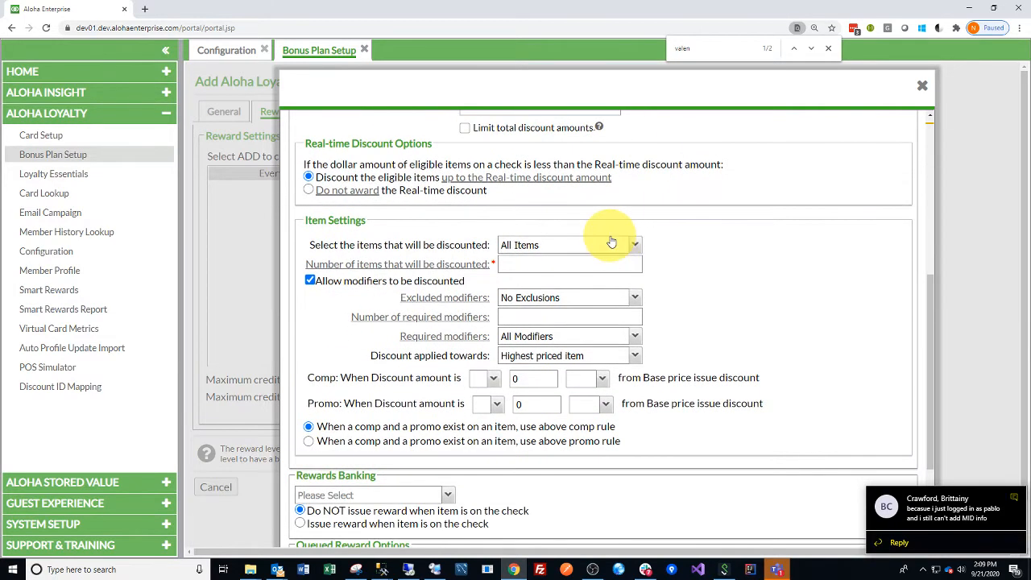
{"action": "left_click", "coordinate": [587, 264]}
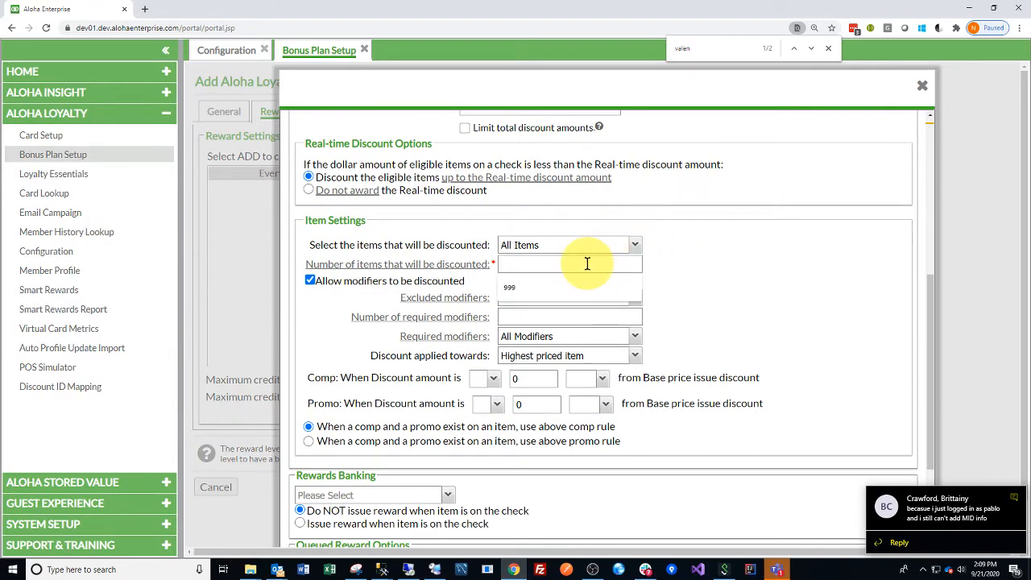
{"action": "type", "text": "999"}
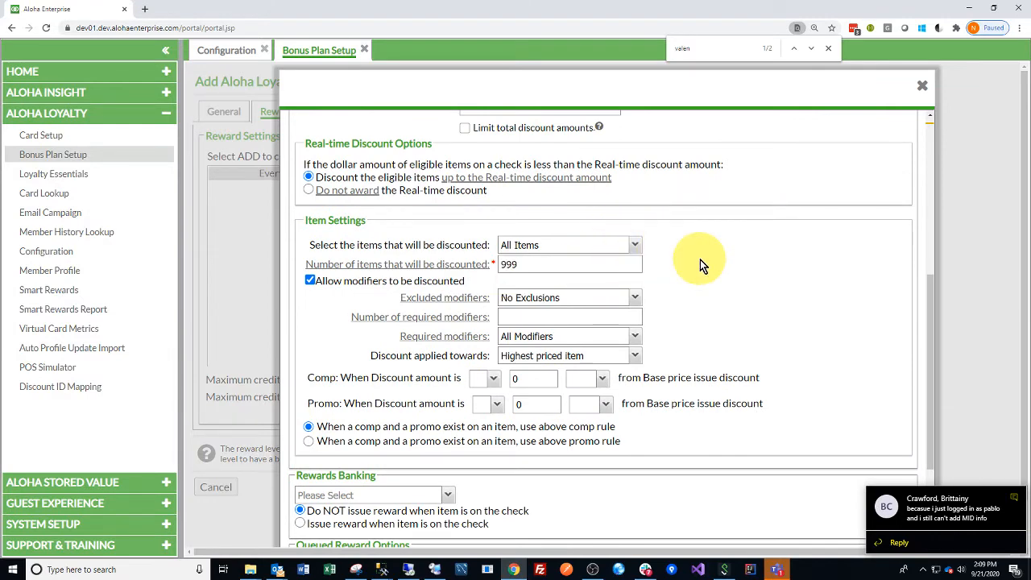
{"action": "scroll", "coordinate": [698, 265], "scroll_direction": "down", "scroll_amount": 2}
{"action": "scroll", "coordinate": [620, 240], "scroll_direction": "down", "scroll_amount": 1}
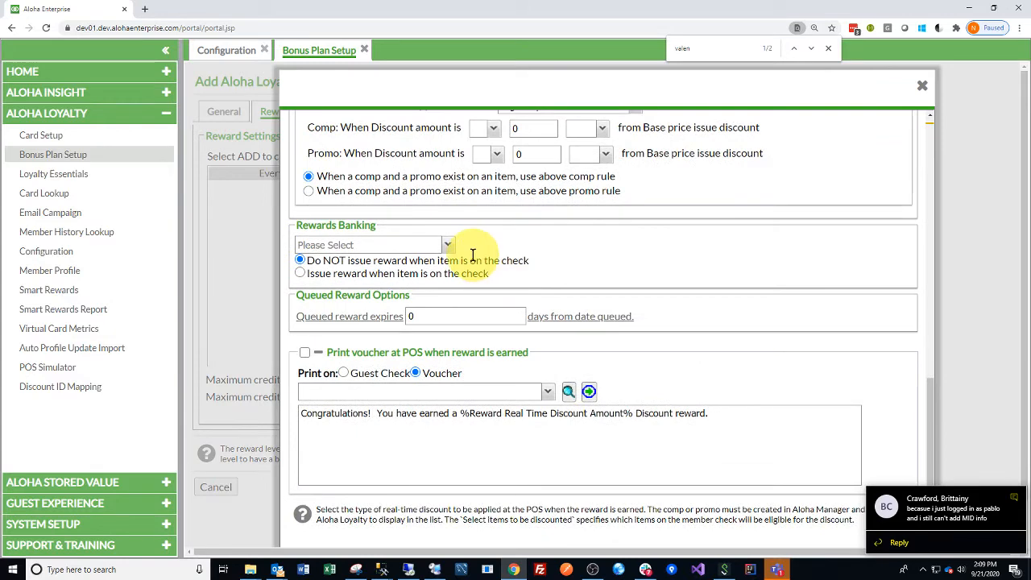
{"action": "scroll", "coordinate": [594, 322], "scroll_direction": "down", "scroll_amount": 1}
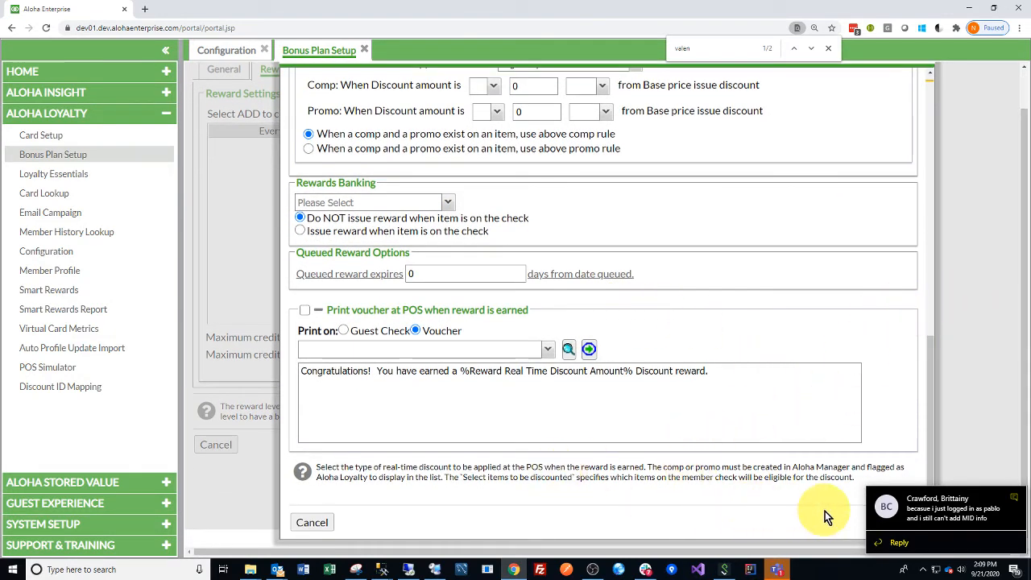
{"action": "left_click", "coordinate": [899, 524]}
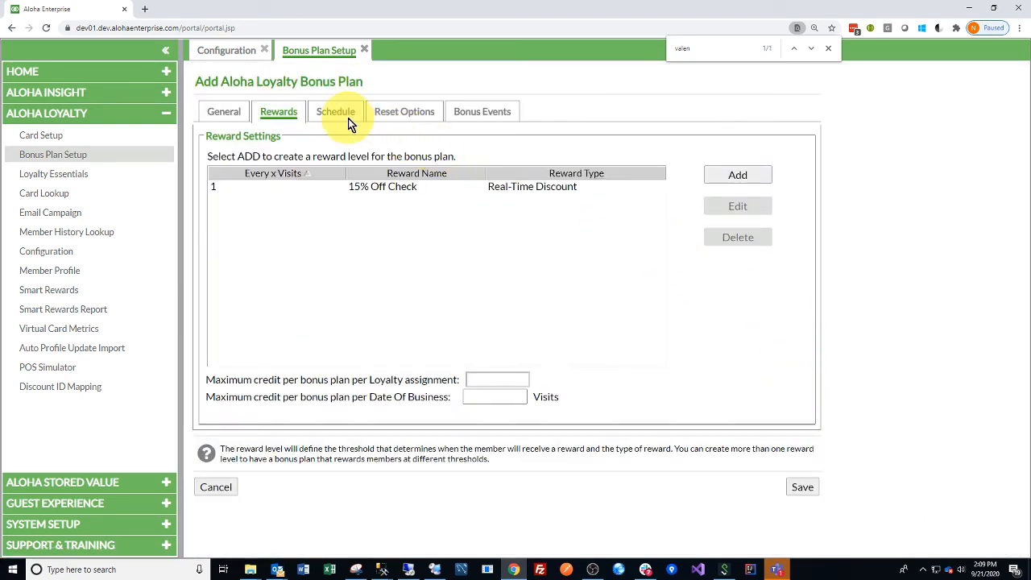
- Restrict the plan's schedule to members whose 30 - Holiday profile field has the value Valentine
{"action": "left_click", "coordinate": [348, 120]}
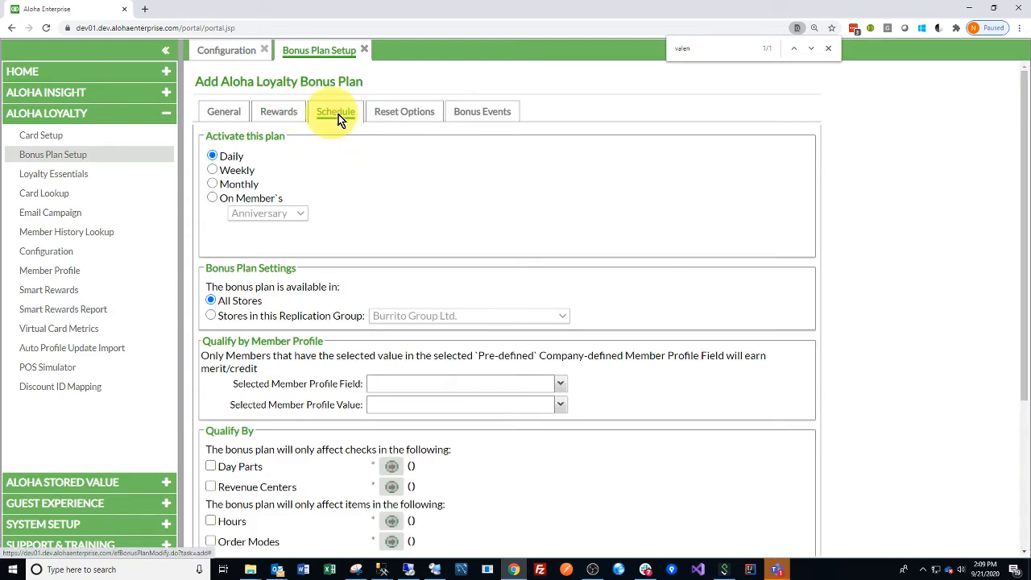
{"action": "left_click", "coordinate": [562, 385]}
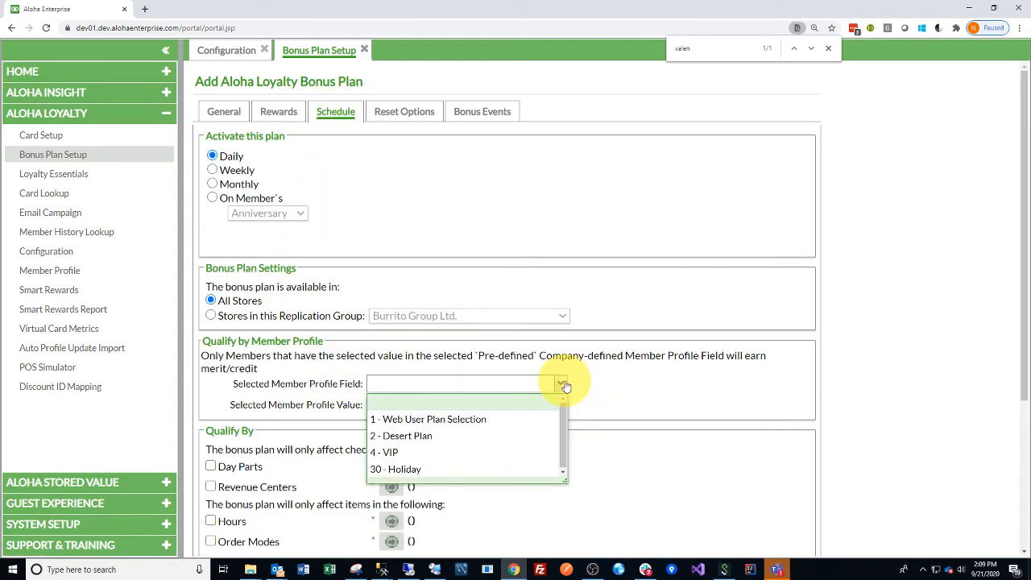
{"action": "left_click", "coordinate": [402, 471]}
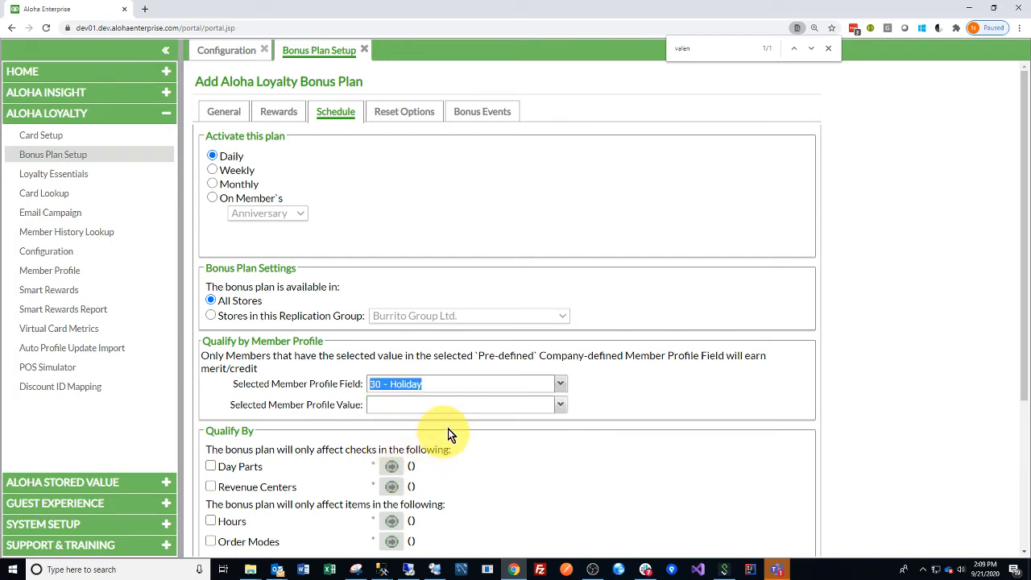
{"action": "left_click", "coordinate": [562, 408]}
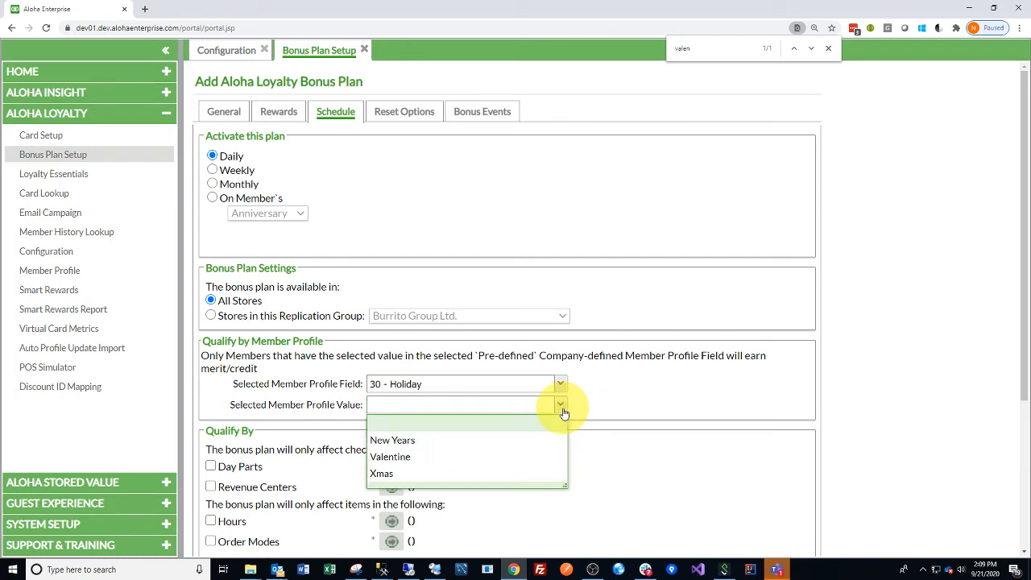
{"action": "left_click", "coordinate": [444, 457]}
{"action": "scroll", "coordinate": [879, 320], "scroll_direction": "down", "scroll_amount": 3}
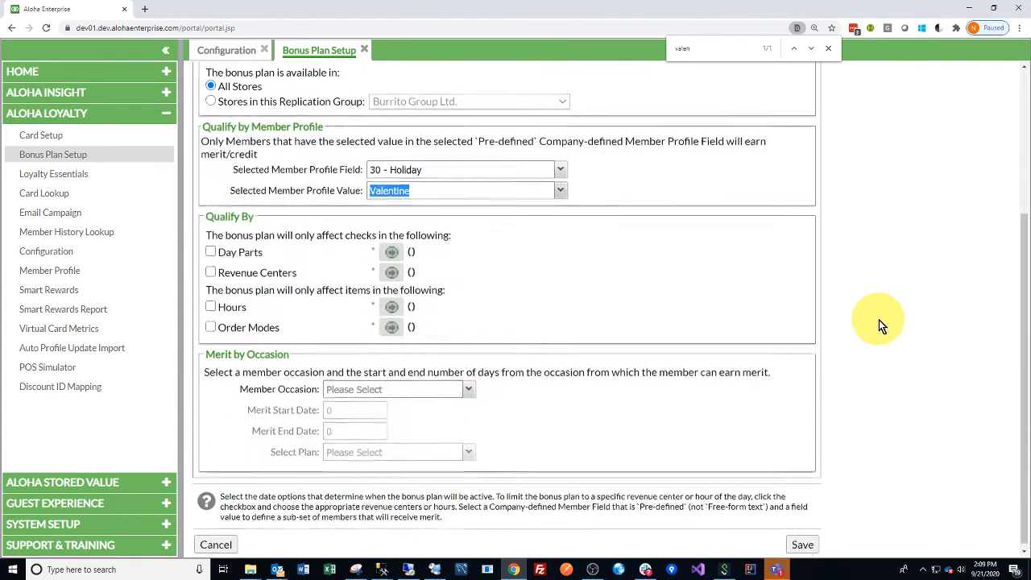
{"action": "scroll", "coordinate": [840, 304], "scroll_direction": "up", "scroll_amount": 3}
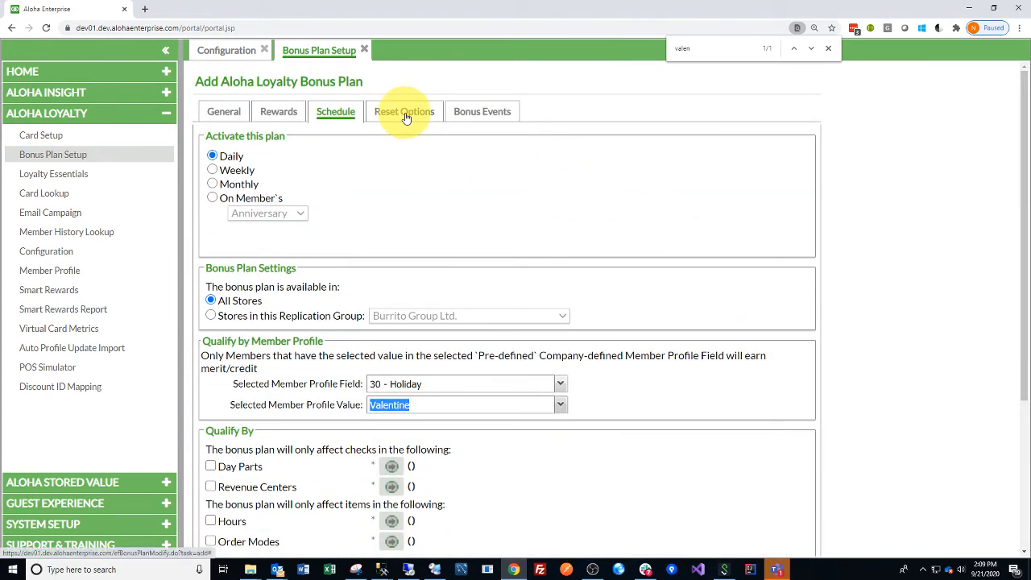
- Set the plan to reset every year on Feb 14 and save the bonus plan
{"action": "left_click", "coordinate": [404, 117]}
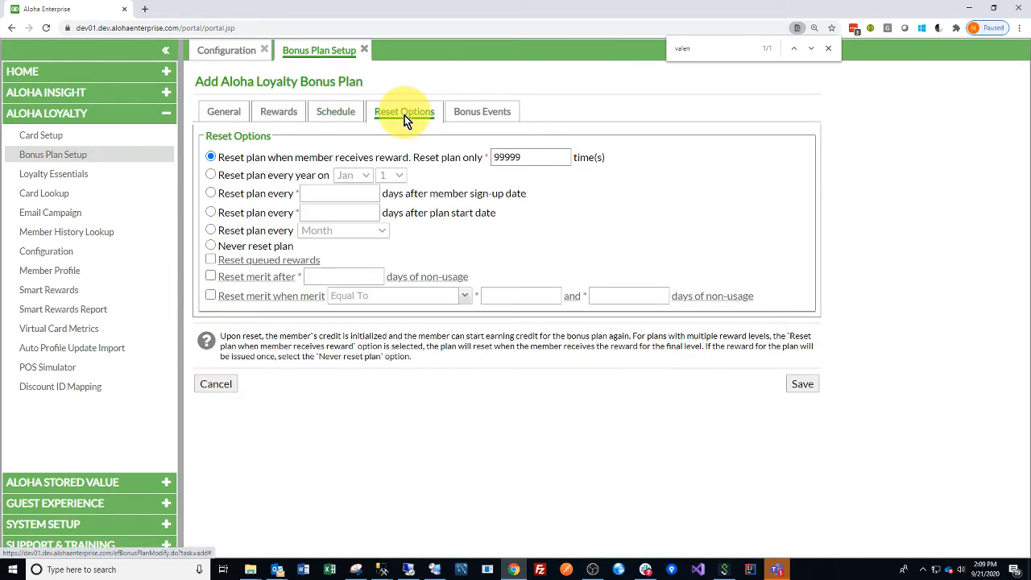
{"action": "left_click", "coordinate": [212, 176]}
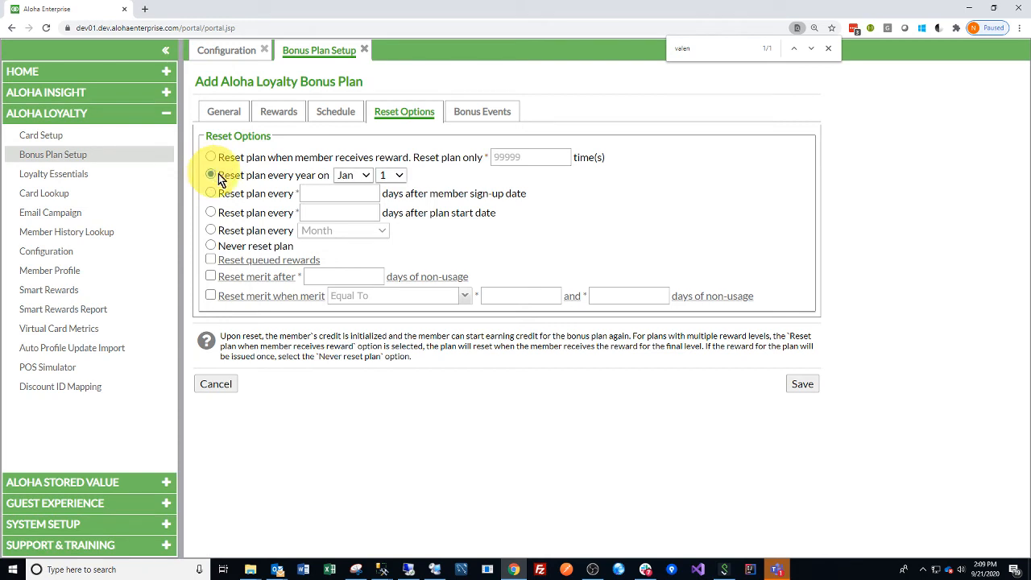
{"action": "left_click", "coordinate": [359, 177]}
{"action": "left_click", "coordinate": [360, 212]}
{"action": "left_click", "coordinate": [394, 176]}
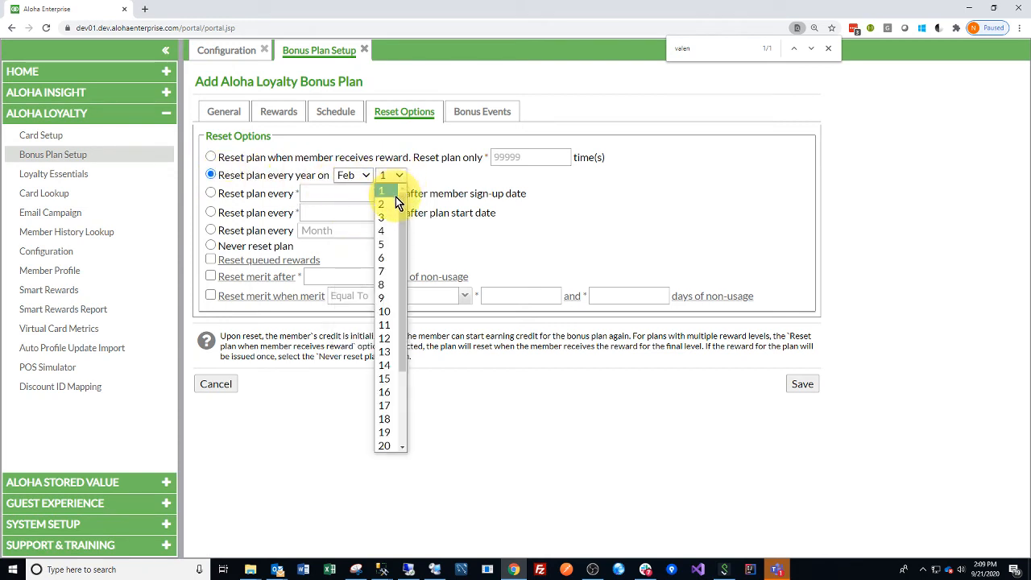
{"action": "left_click", "coordinate": [395, 365]}
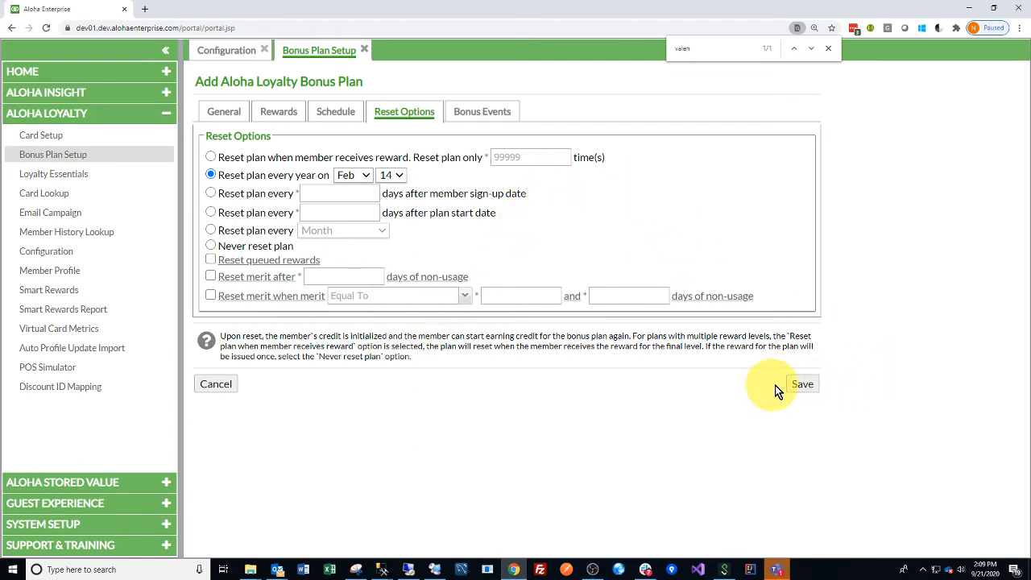
{"action": "left_click", "coordinate": [802, 386]}
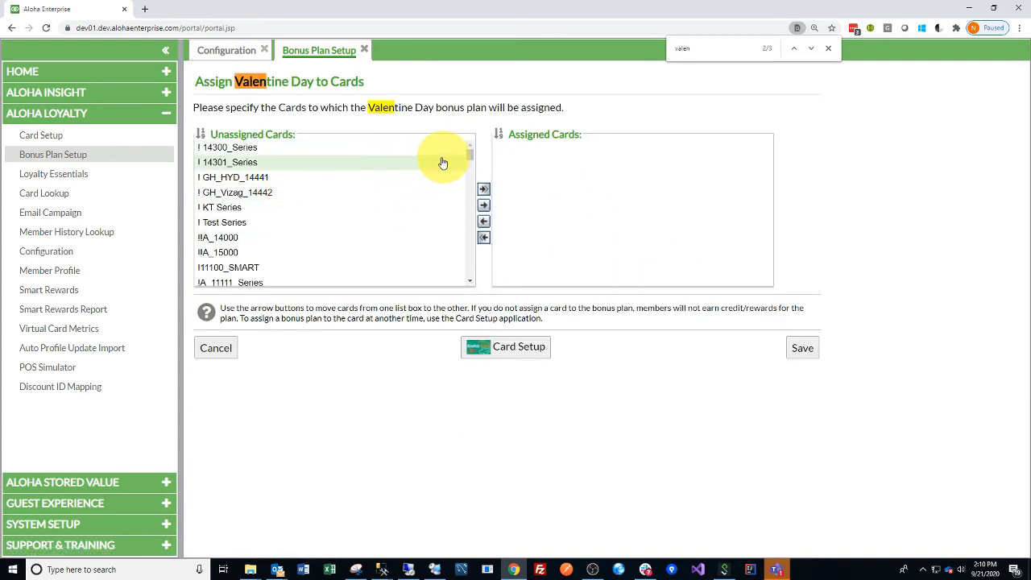
- Find the 99999 card series among the unassigned cards, assign it to the Valentine Day plan, and save the assignment
{"action": "type", "text": "n"}
{"action": "key", "text": "BackSpace"}
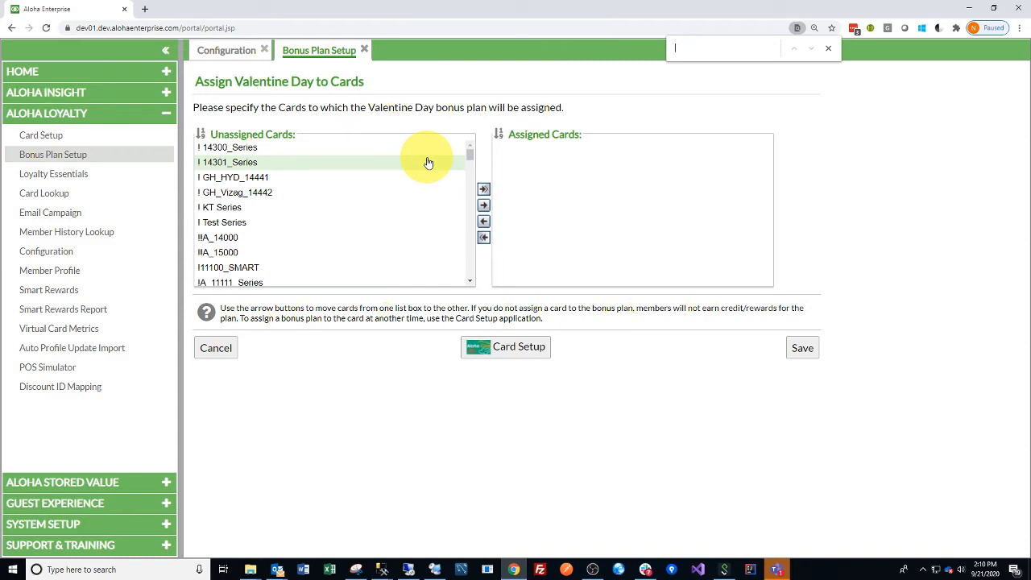
{"action": "type", "text": "9999"}
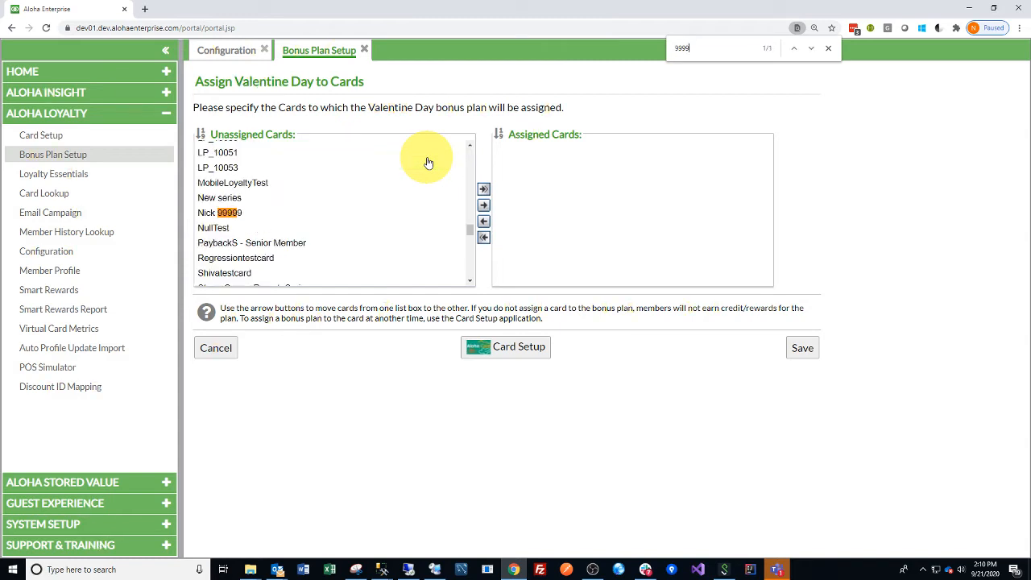
{"action": "left_click", "coordinate": [245, 214]}
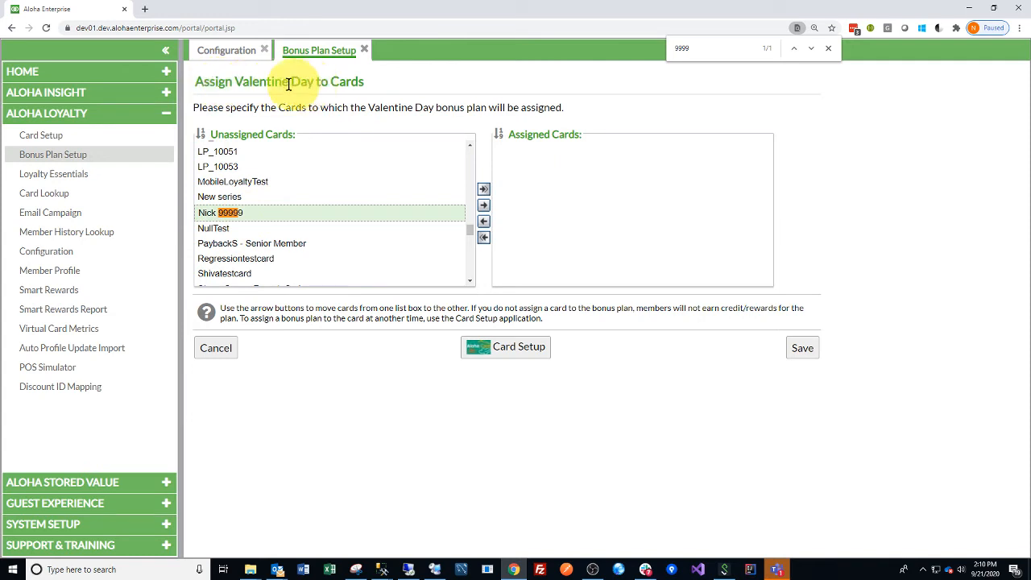
{"action": "double_click", "coordinate": [232, 213]}
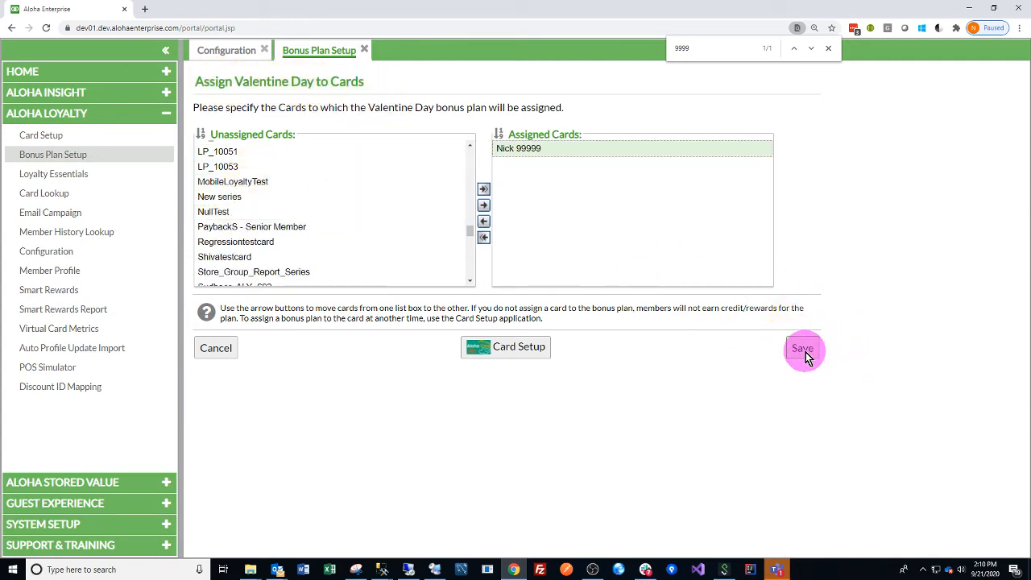
{"action": "left_click", "coordinate": [806, 352]}
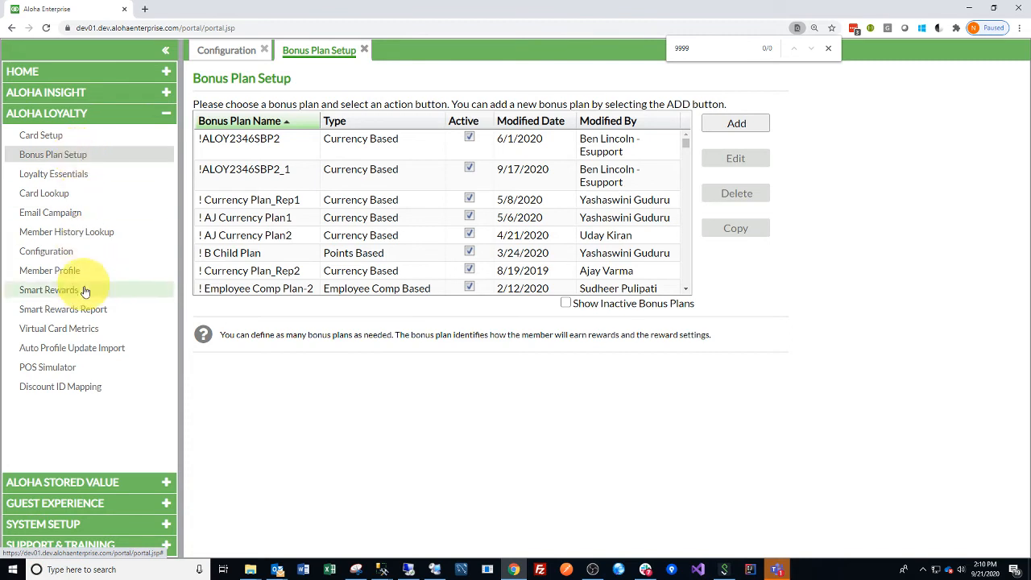
- Open the POS Simulator and add a Carnita Burrito from the Burrito category to the check
{"action": "left_click", "coordinate": [77, 366]}
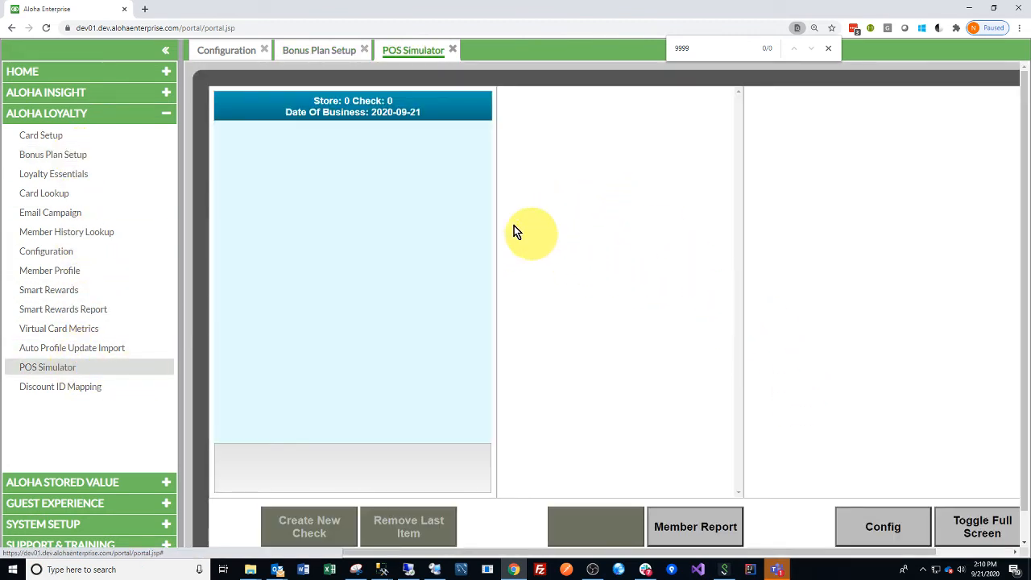
{"action": "left_click", "coordinate": [419, 528]}
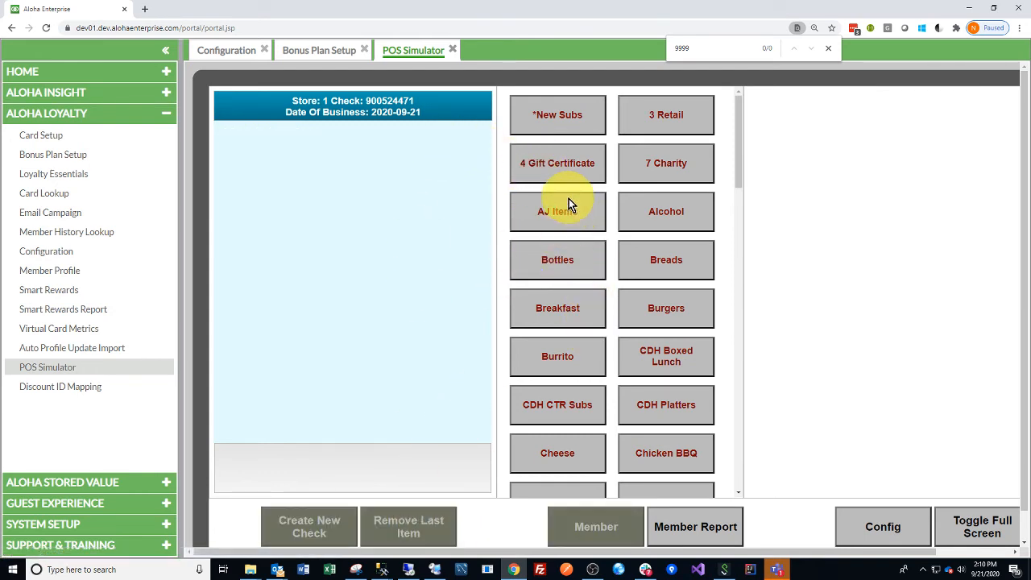
{"action": "left_click", "coordinate": [573, 360]}
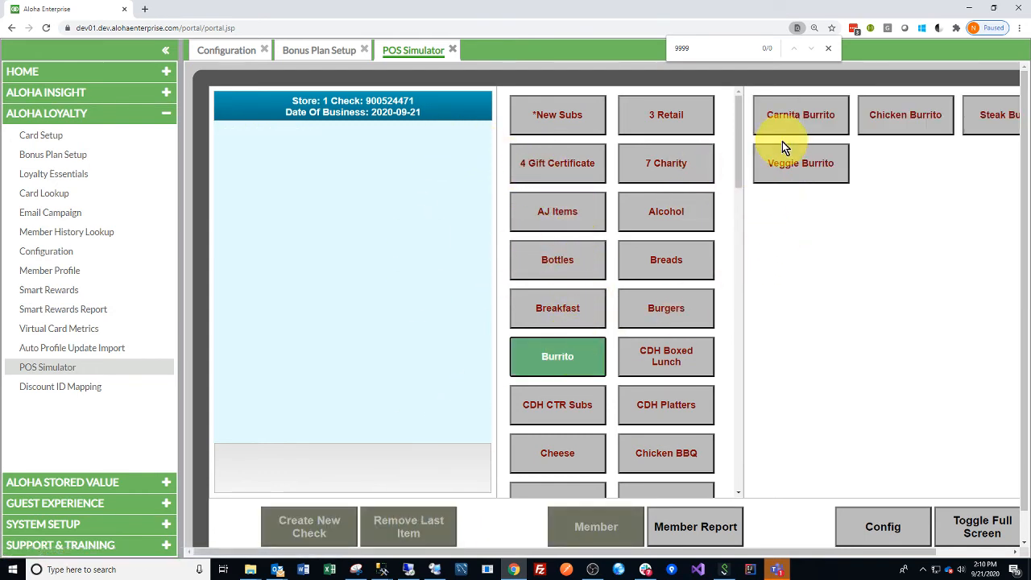
{"action": "left_click", "coordinate": [799, 129]}
{"action": "left_click", "coordinate": [592, 382]}
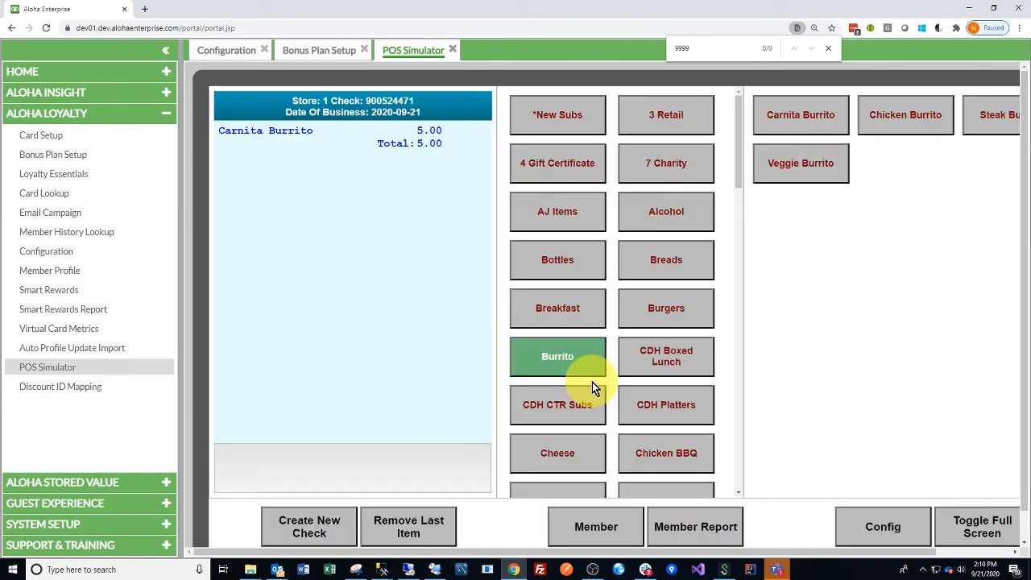
- Simulate loyalty on the burrito check dated 2020-09-21, using the prefilled member card
{"action": "scroll", "coordinate": [563, 375], "scroll_direction": "down", "scroll_amount": 3}
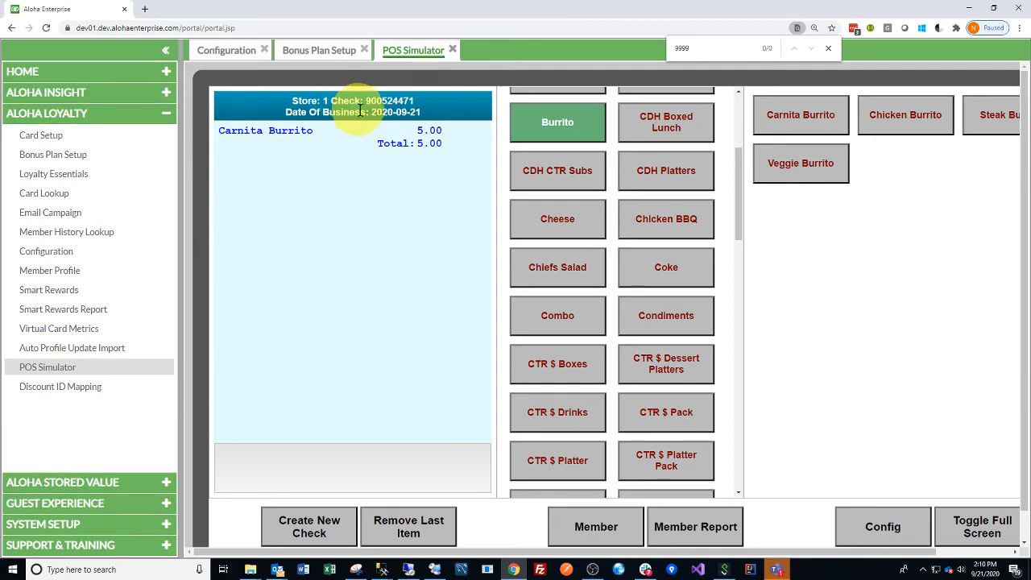
{"action": "left_click_drag", "start_coordinate": [373, 112], "coordinate": [422, 113]}
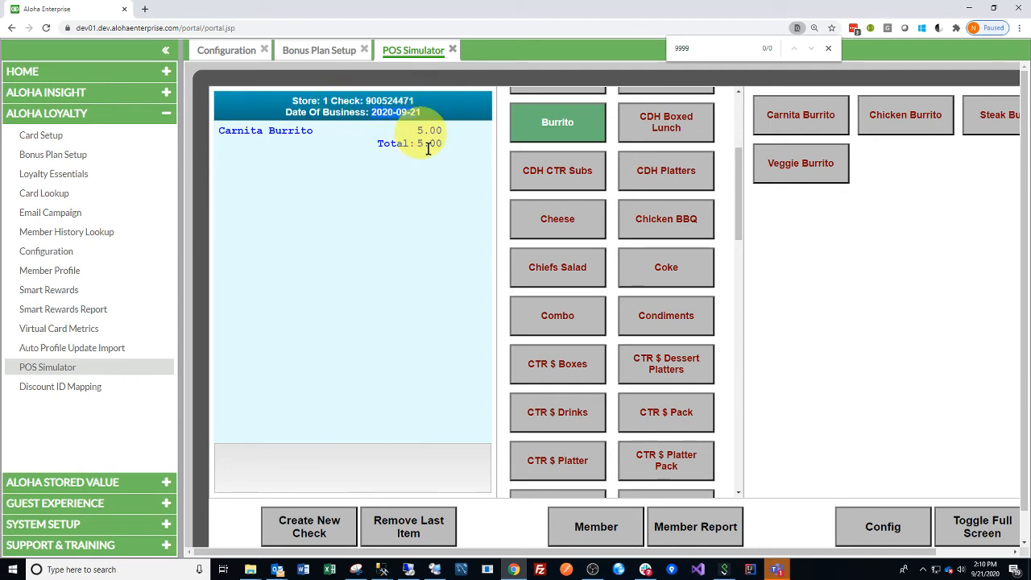
{"action": "left_click", "coordinate": [594, 528]}
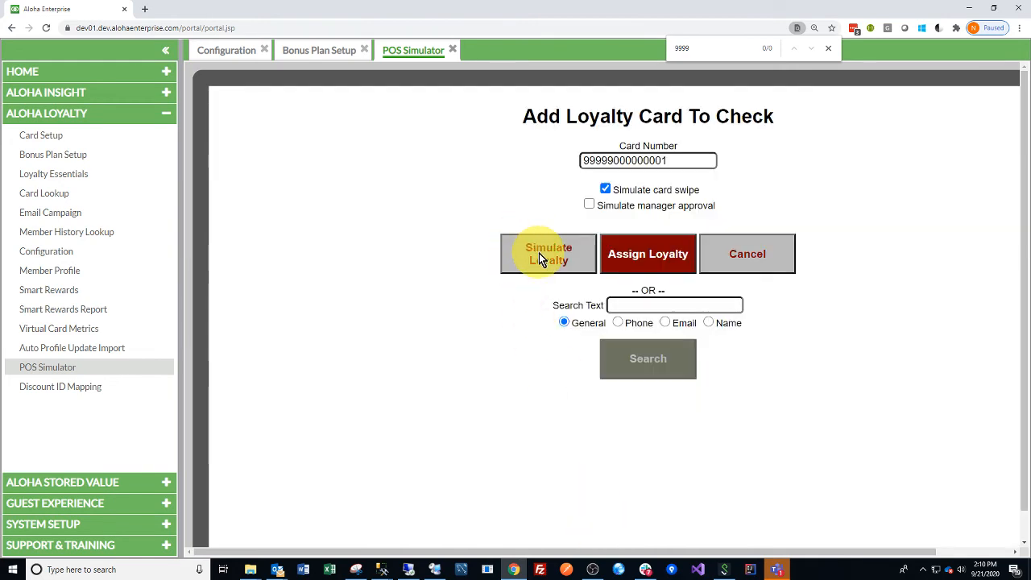
{"action": "left_click", "coordinate": [541, 258]}
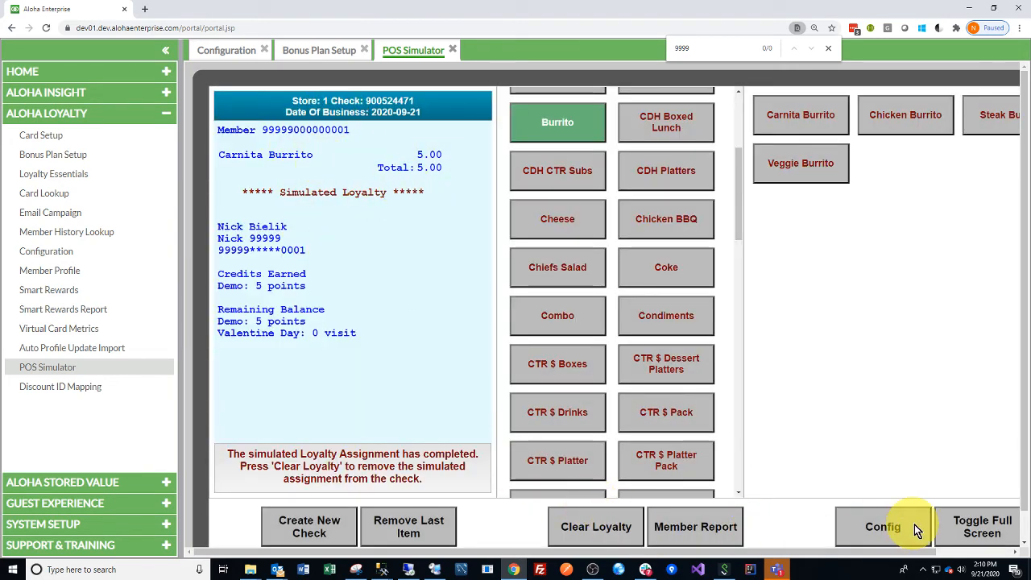
- Set the simulator's date of business to 2021-02-14 and clear the simulated loyalty from the check
{"action": "left_click", "coordinate": [884, 527]}
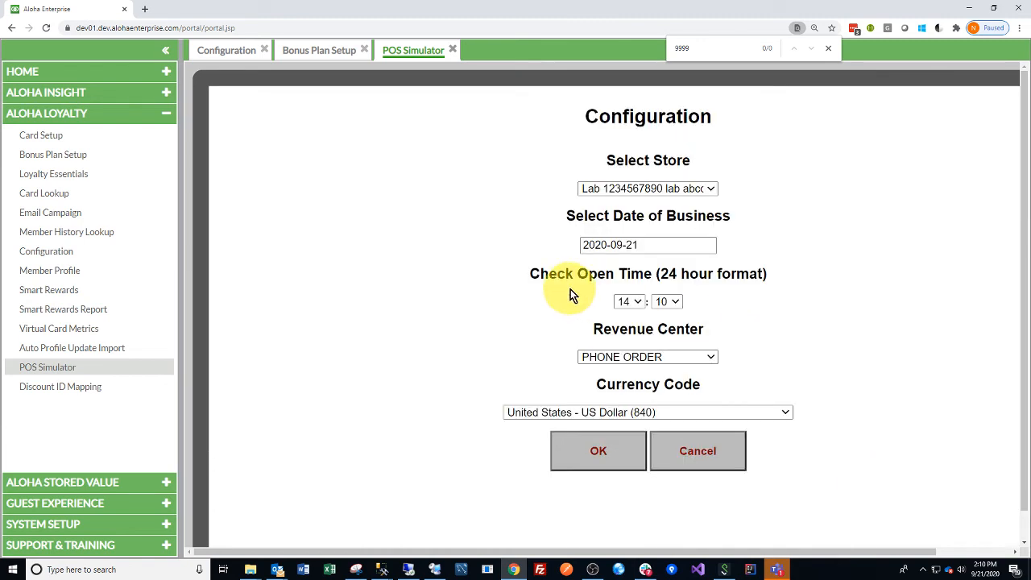
{"action": "left_click", "coordinate": [610, 244]}
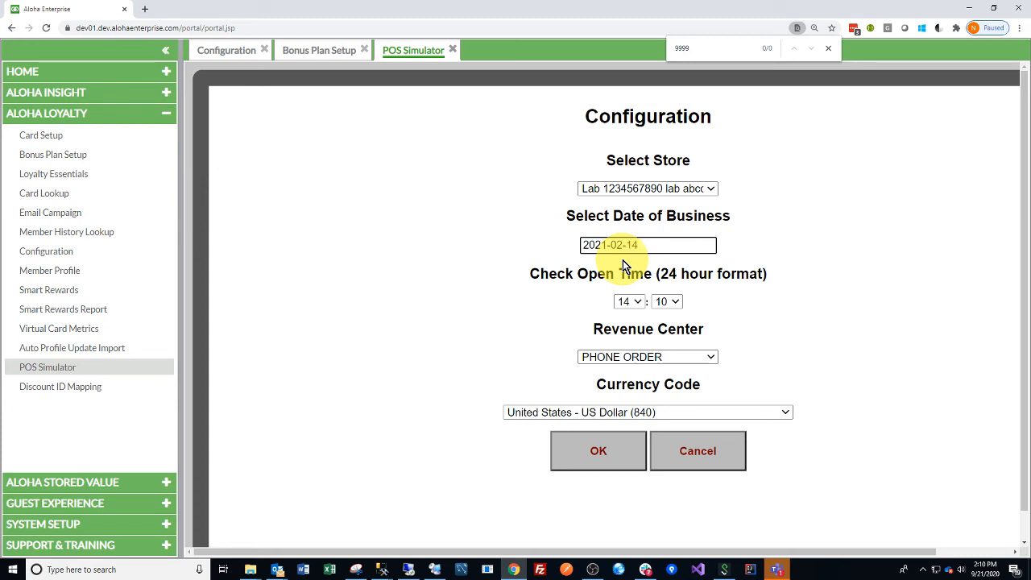
{"action": "left_click", "coordinate": [597, 455]}
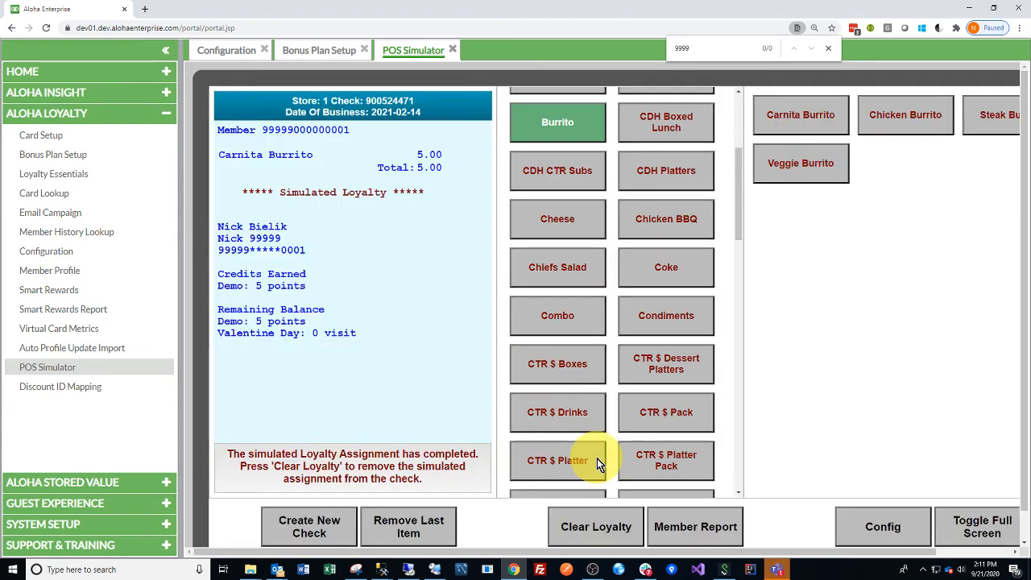
{"action": "left_click", "coordinate": [580, 527]}
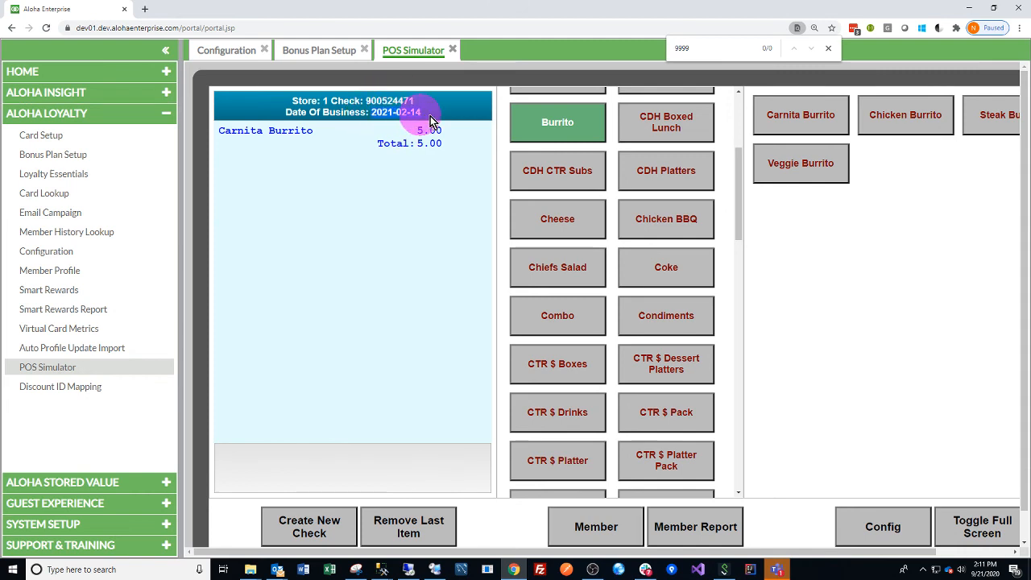
{"action": "left_click_drag", "start_coordinate": [431, 121], "coordinate": [418, 111]}
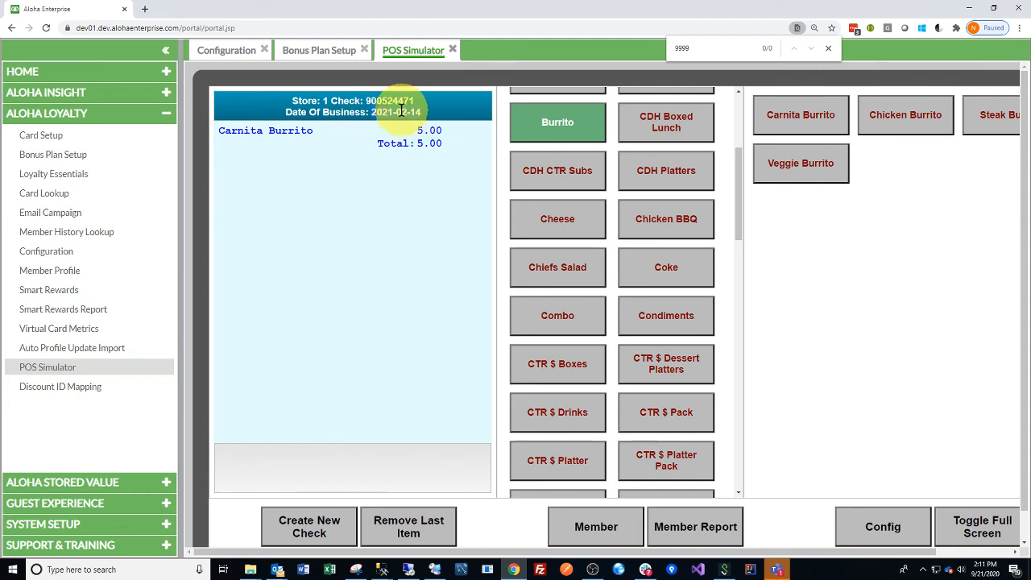
- Simulate loyalty for the member card on the 2021-02-14 check and inspect its discount line
{"action": "left_click", "coordinate": [589, 524]}
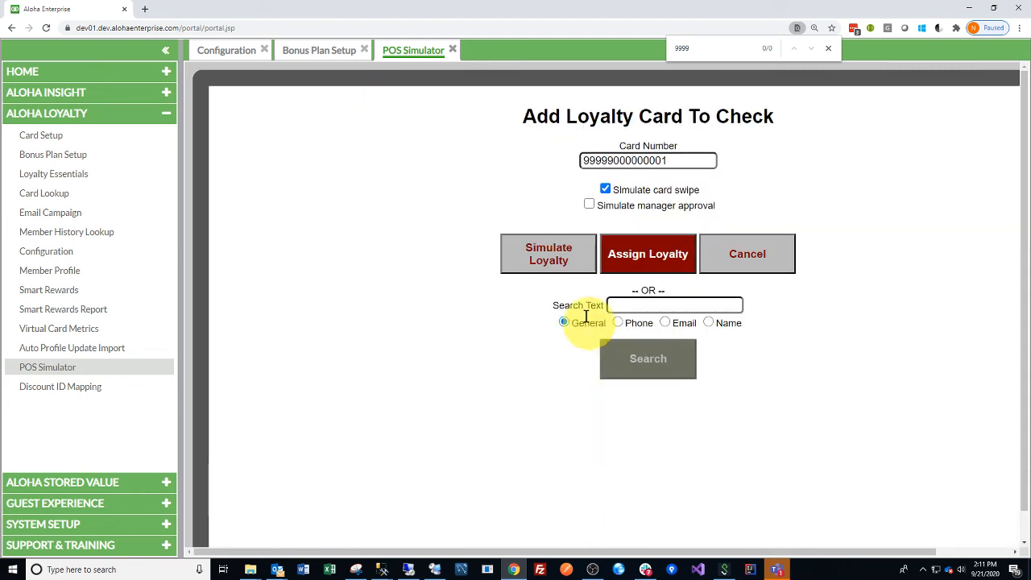
{"action": "left_click", "coordinate": [548, 254]}
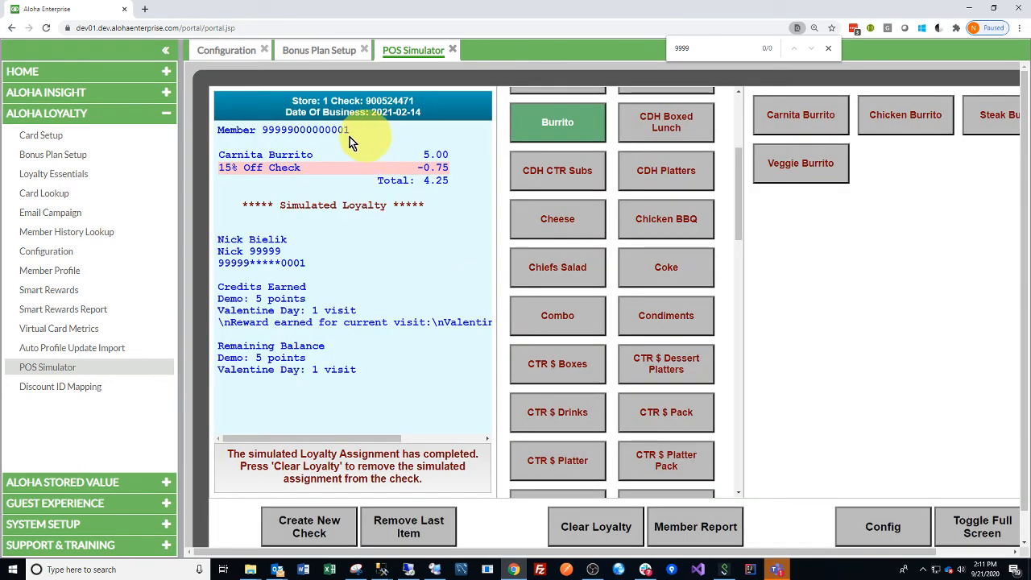
{"action": "left_click_drag", "start_coordinate": [455, 171], "coordinate": [221, 167]}
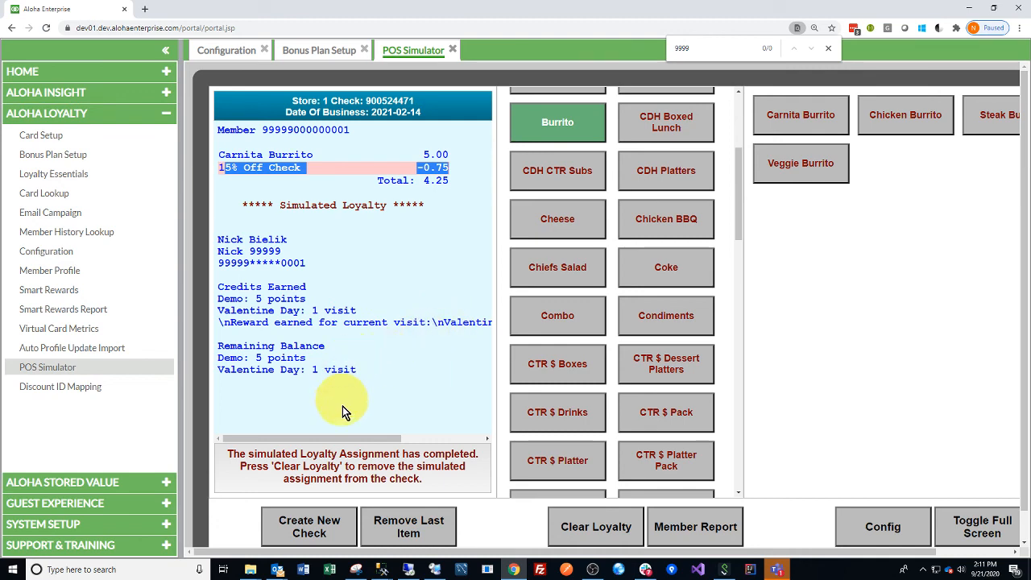
- Read the full reward message for the current visit on the check, and clear the simulated loyalty
{"action": "left_click_drag", "start_coordinate": [299, 322], "coordinate": [418, 322]}
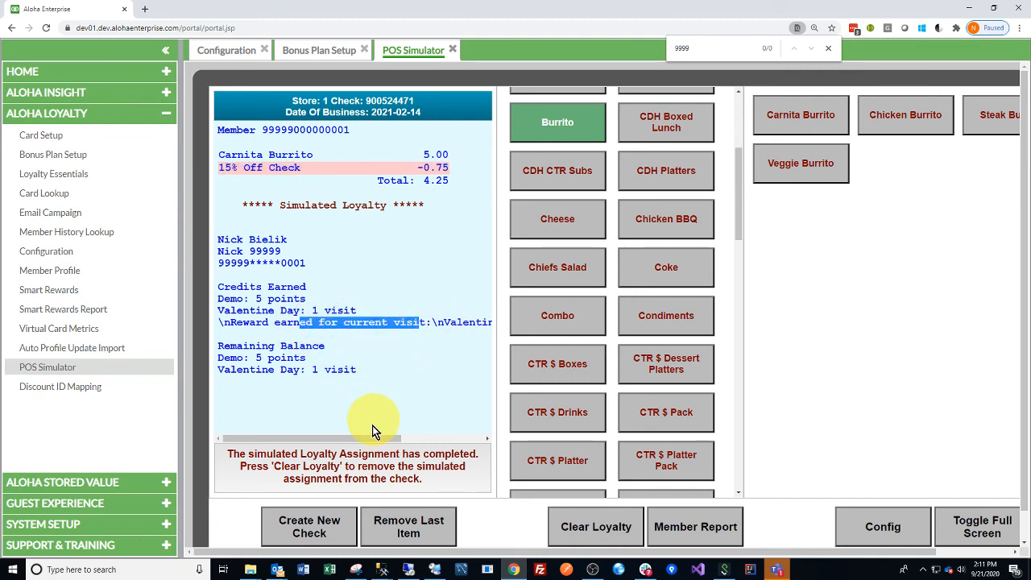
{"action": "left_click_drag", "start_coordinate": [373, 442], "coordinate": [454, 439]}
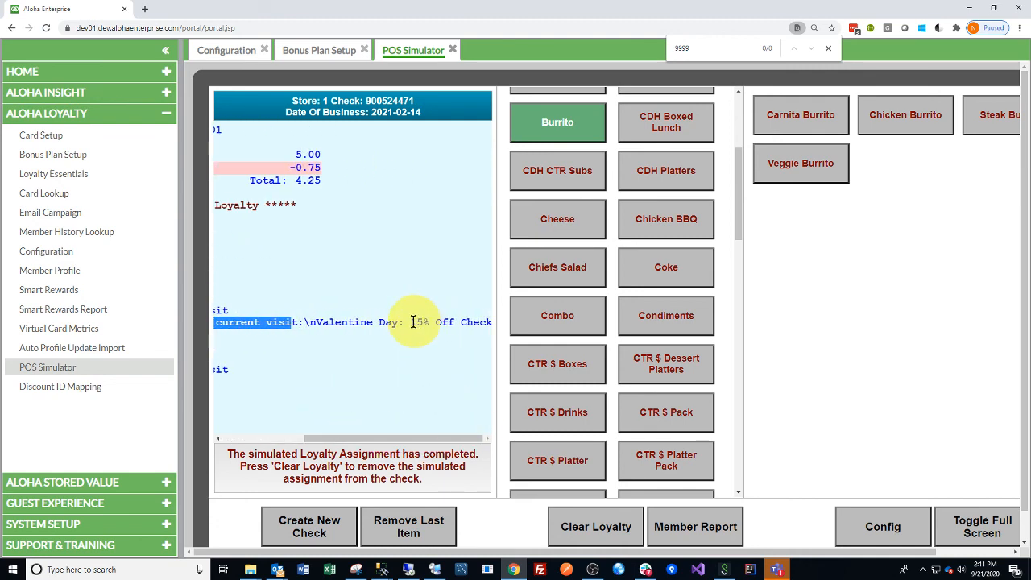
{"action": "left_click_drag", "start_coordinate": [411, 323], "coordinate": [597, 545]}
{"action": "left_click", "coordinate": [595, 528]}
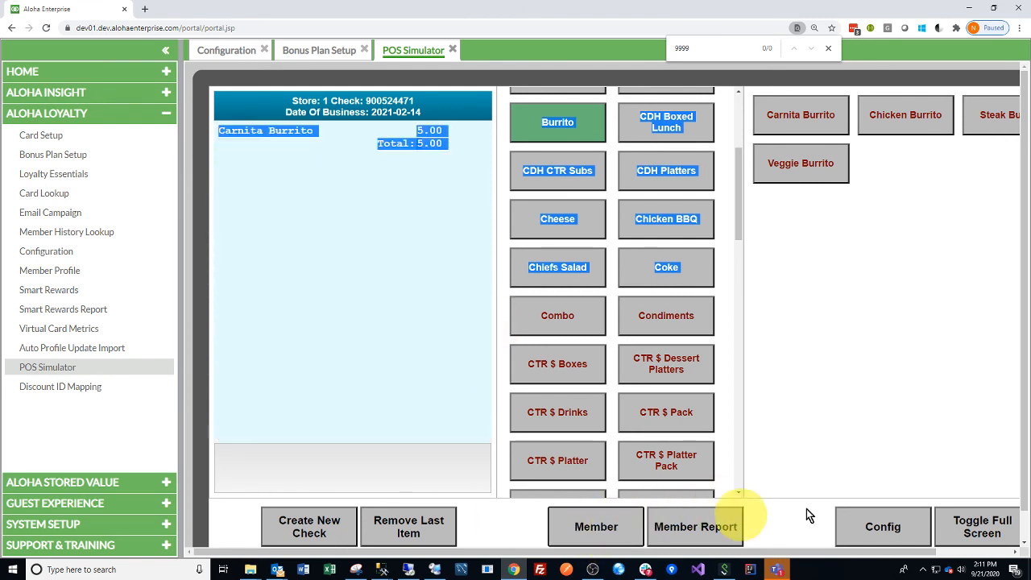
- Set the simulator's date of business to 2021-02-15
{"action": "left_click", "coordinate": [866, 530]}
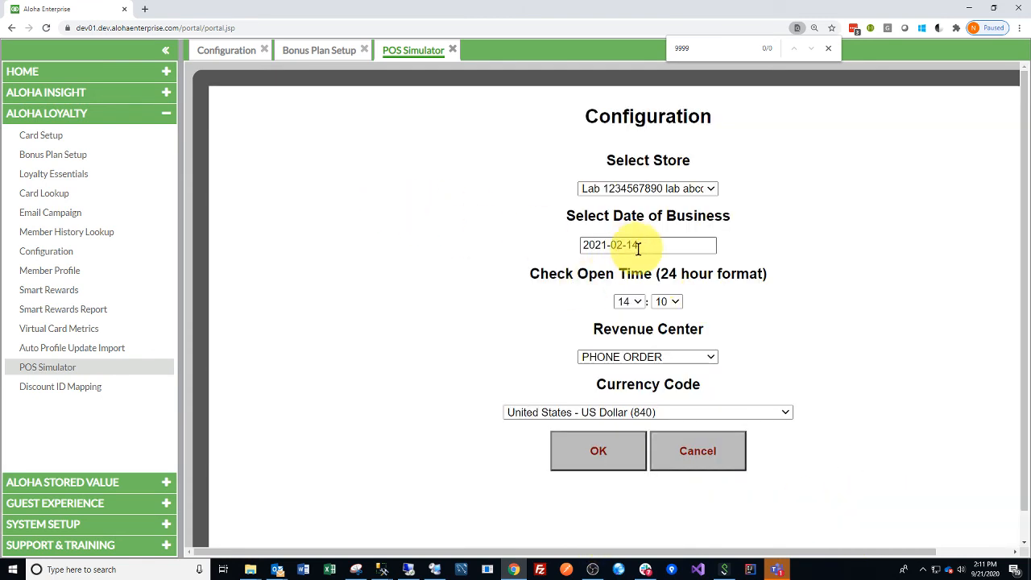
{"action": "left_click", "coordinate": [649, 248]}
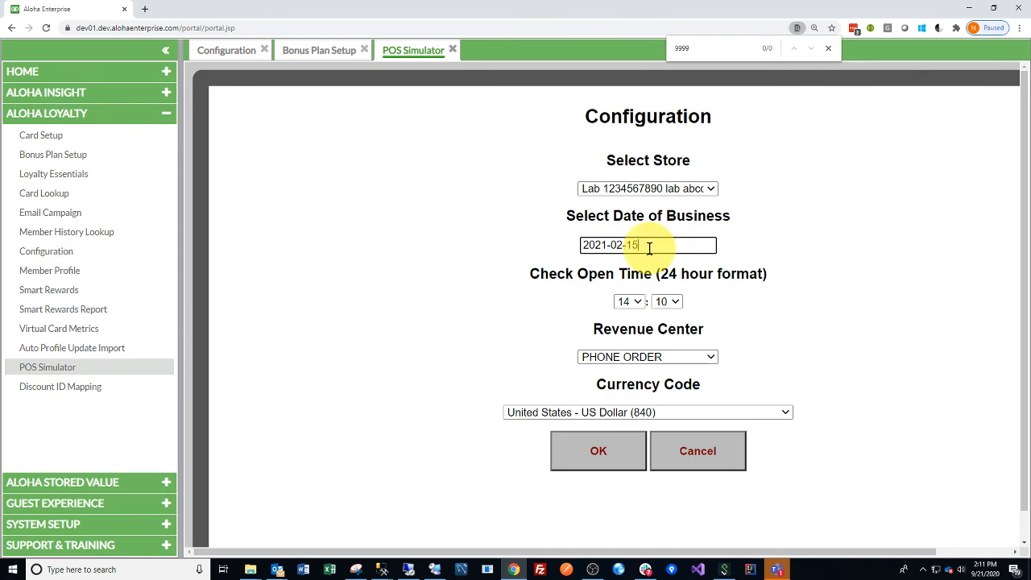
{"action": "left_click", "coordinate": [596, 448]}
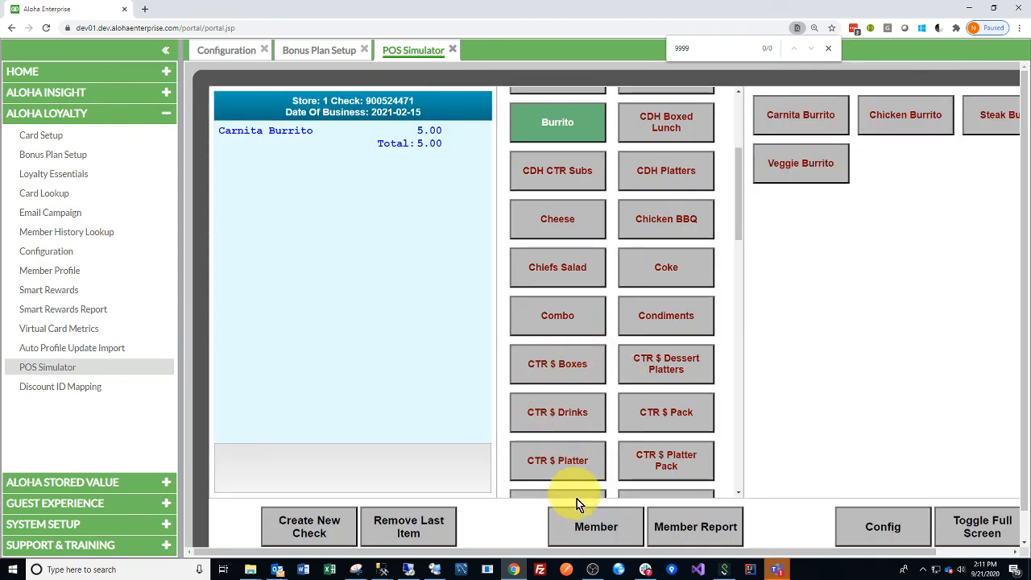
- Simulate loyalty for the prefilled member card on the 2021-02-15 burrito check and review the resulting loyalty message
{"action": "scroll", "coordinate": [552, 448], "scroll_direction": "down", "scroll_amount": 2}
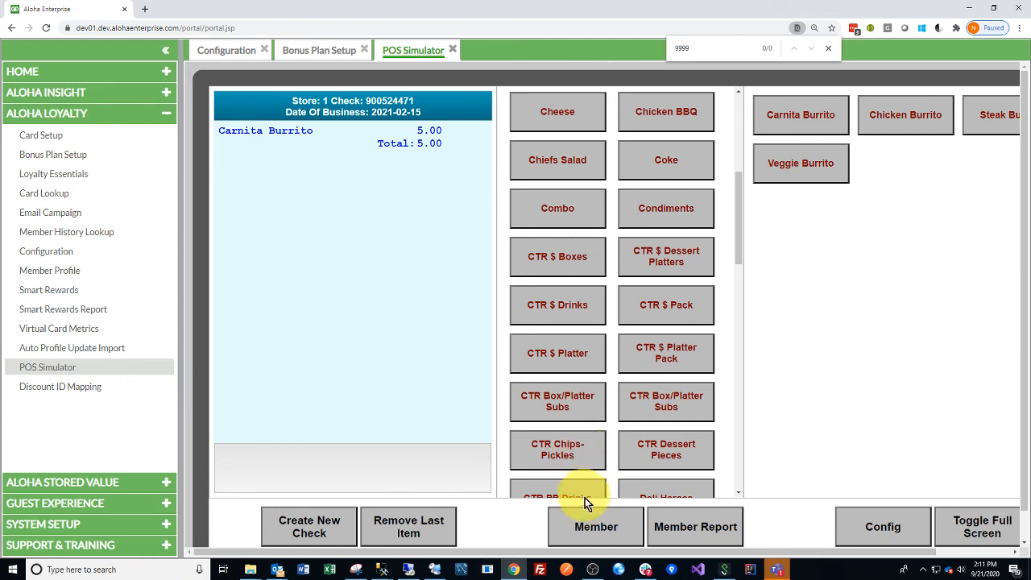
{"action": "left_click", "coordinate": [593, 516]}
{"action": "left_click", "coordinate": [550, 254]}
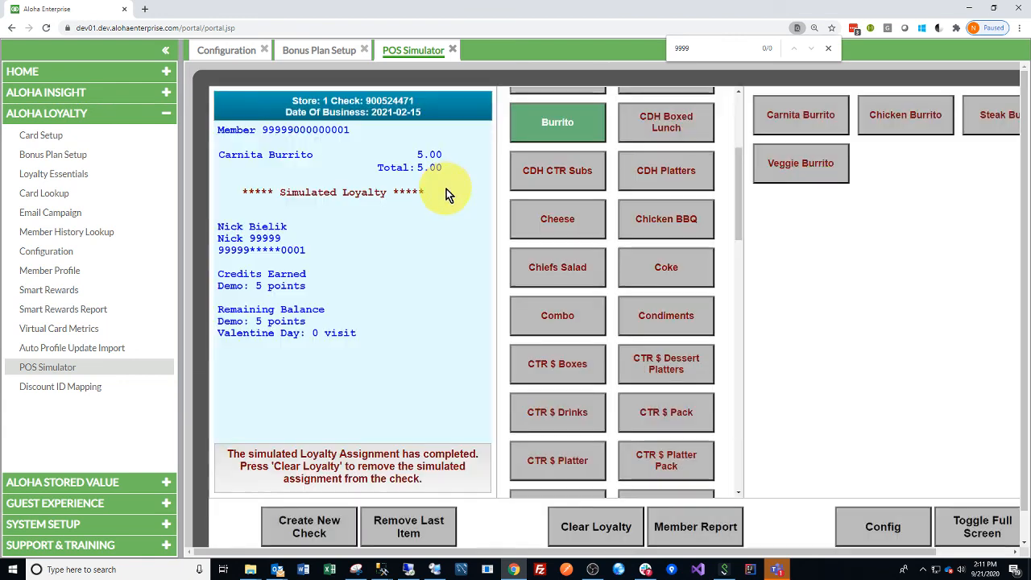
{"action": "left_click_drag", "start_coordinate": [218, 129], "coordinate": [429, 336]}
{"action": "left_click", "coordinate": [424, 325]}
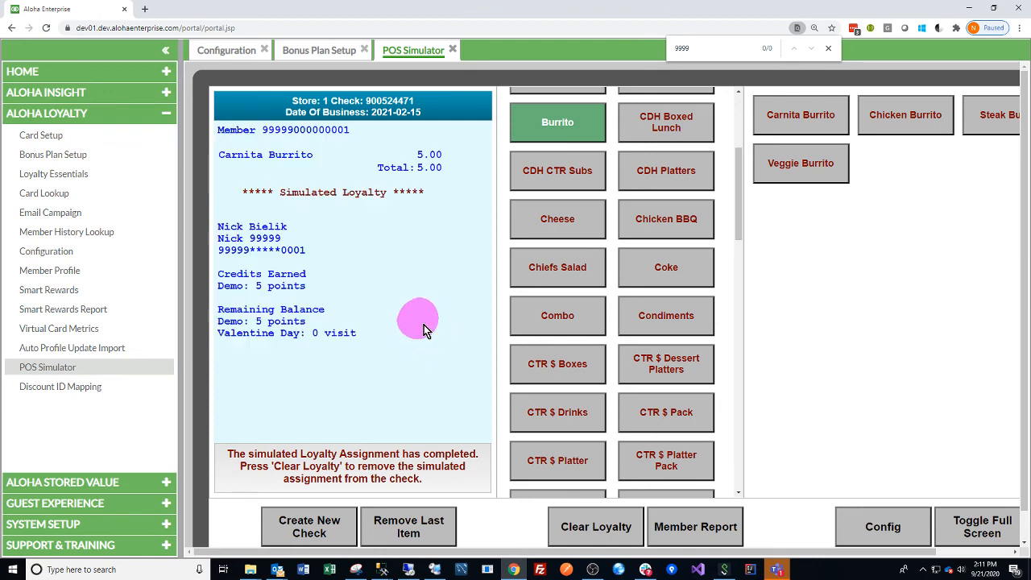